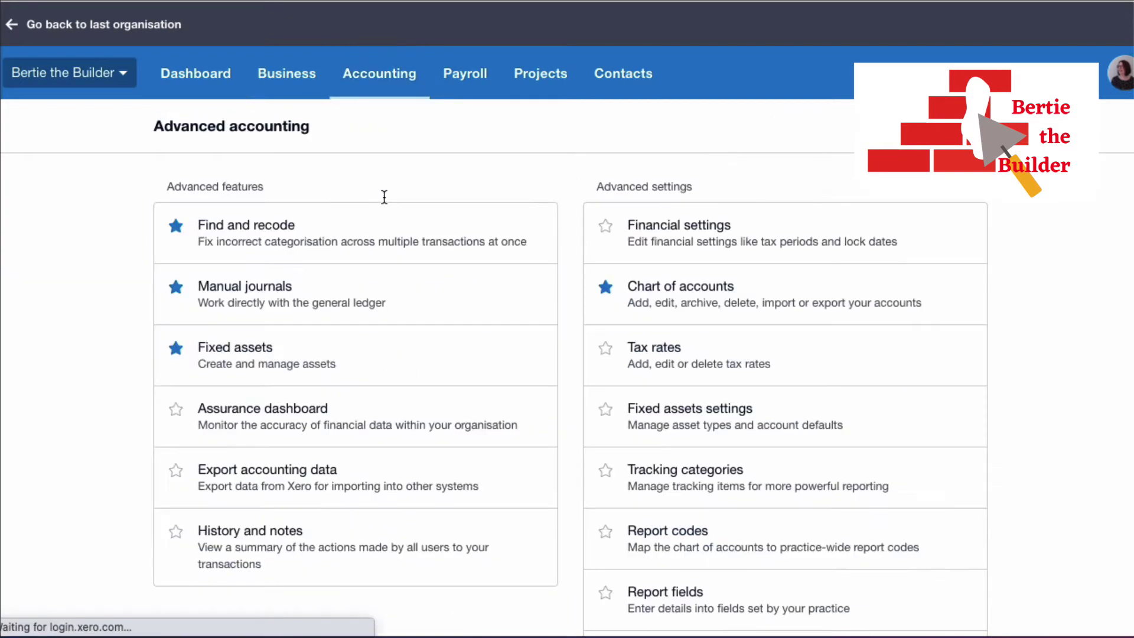
- In Financial settings, register as a CIS subcontractor, enter the UTR, choose Standard (20%) deduction, and save
click(686, 232)
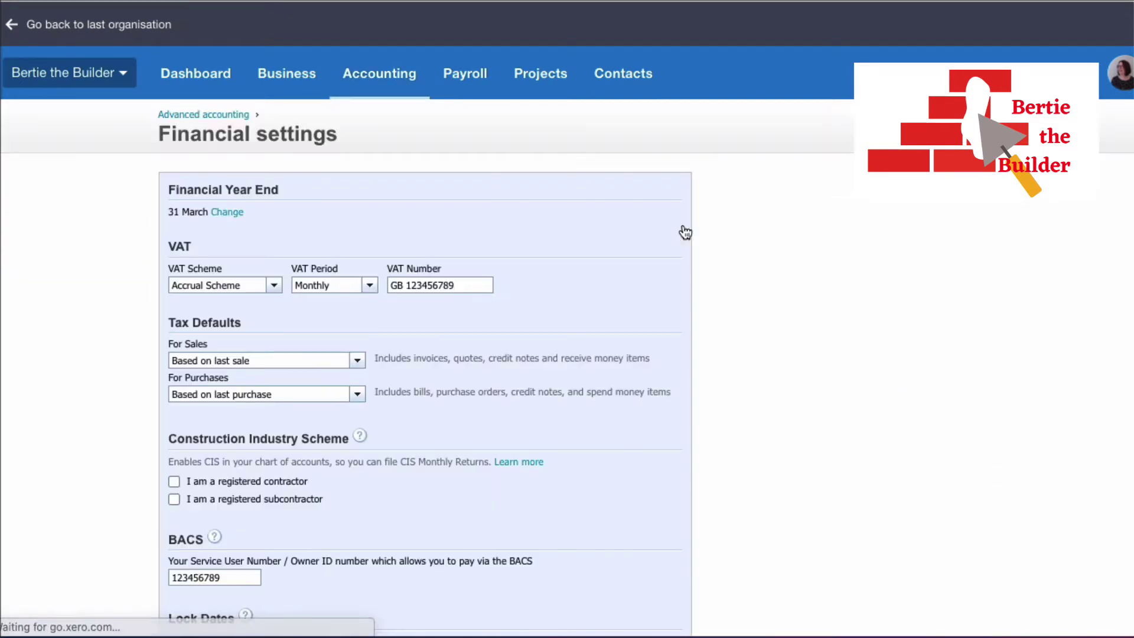
scroll(592, 310, down, 3)
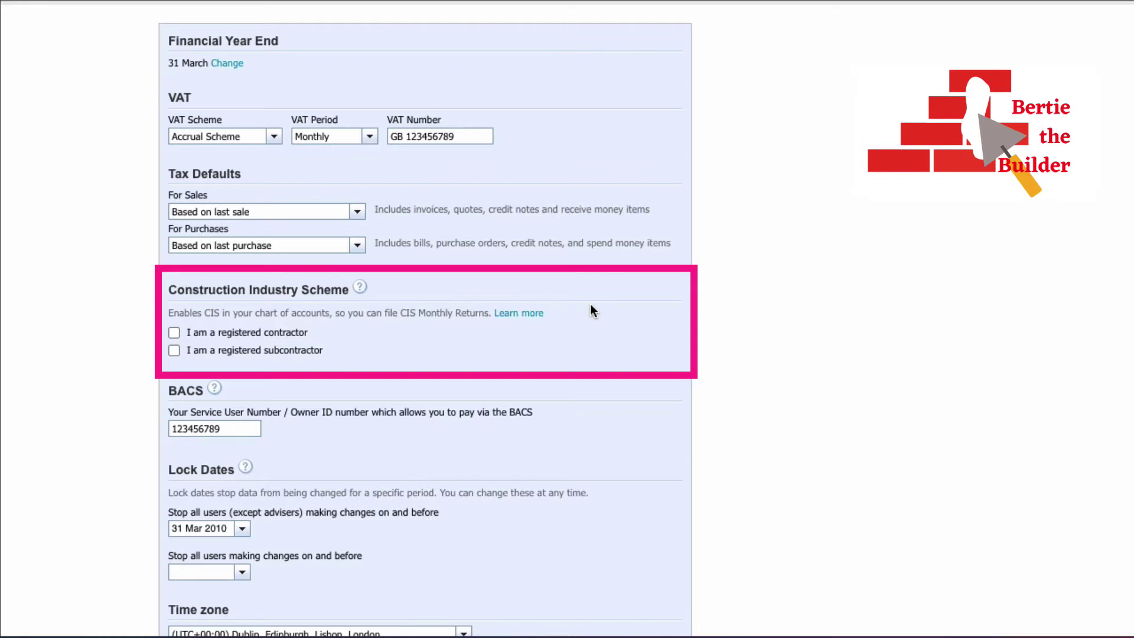
click(174, 351)
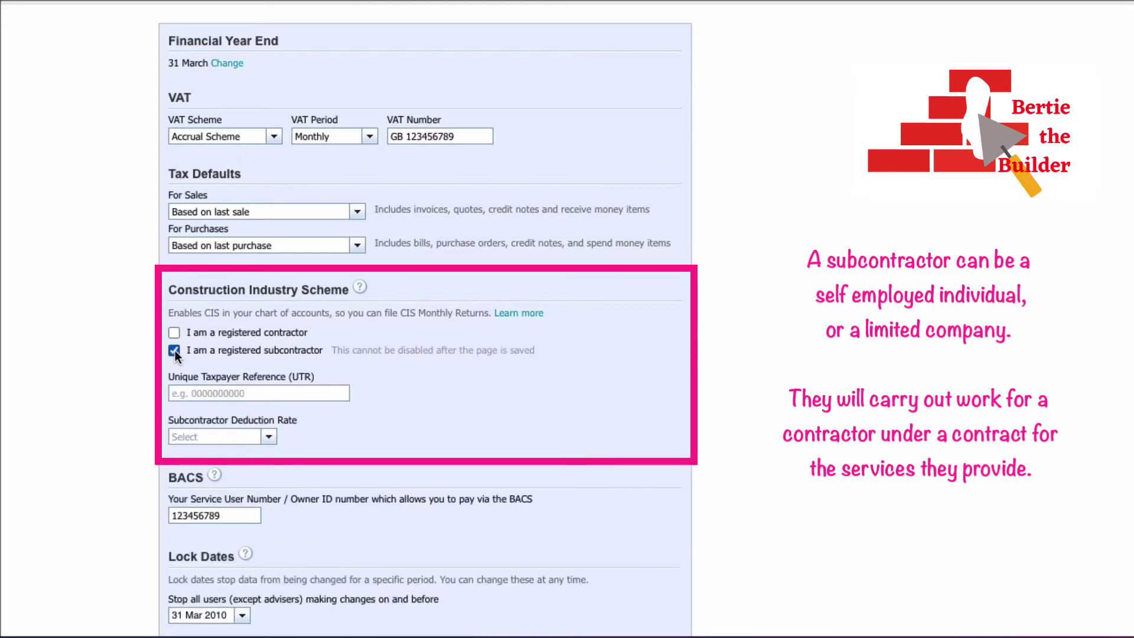
click(188, 397)
text(1234567890)
click(270, 438)
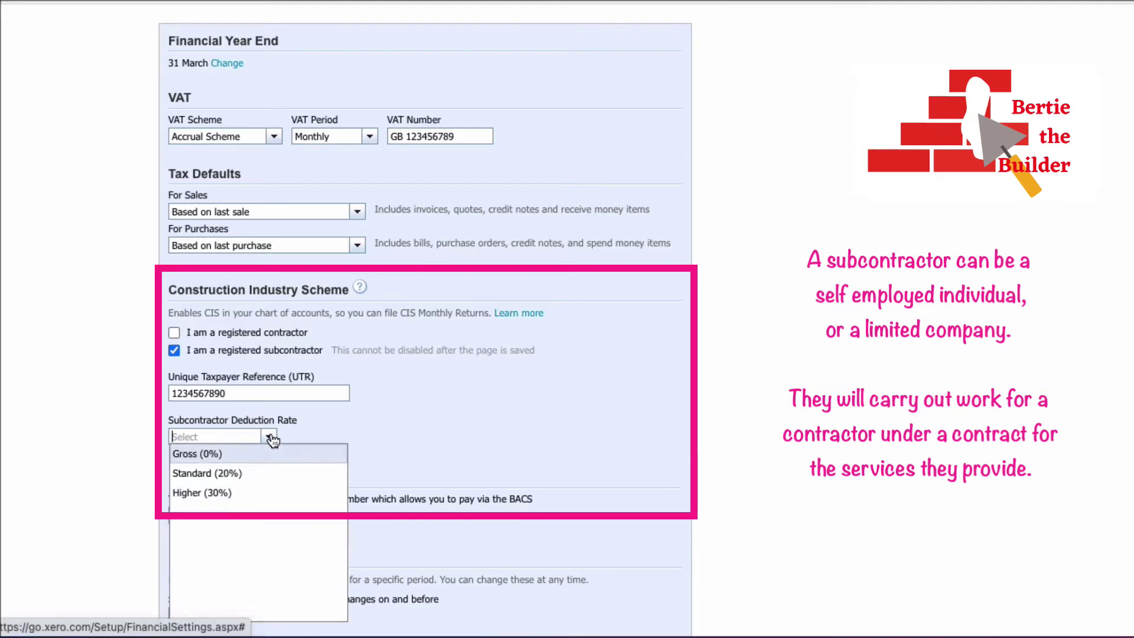
click(203, 476)
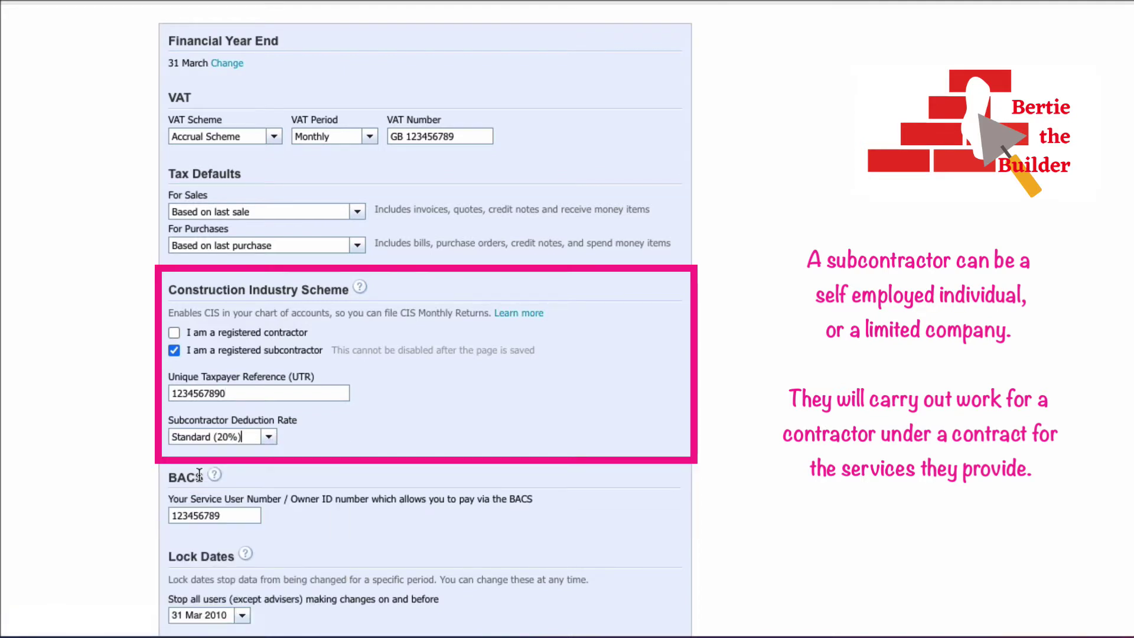
scroll(429, 389, down, 4)
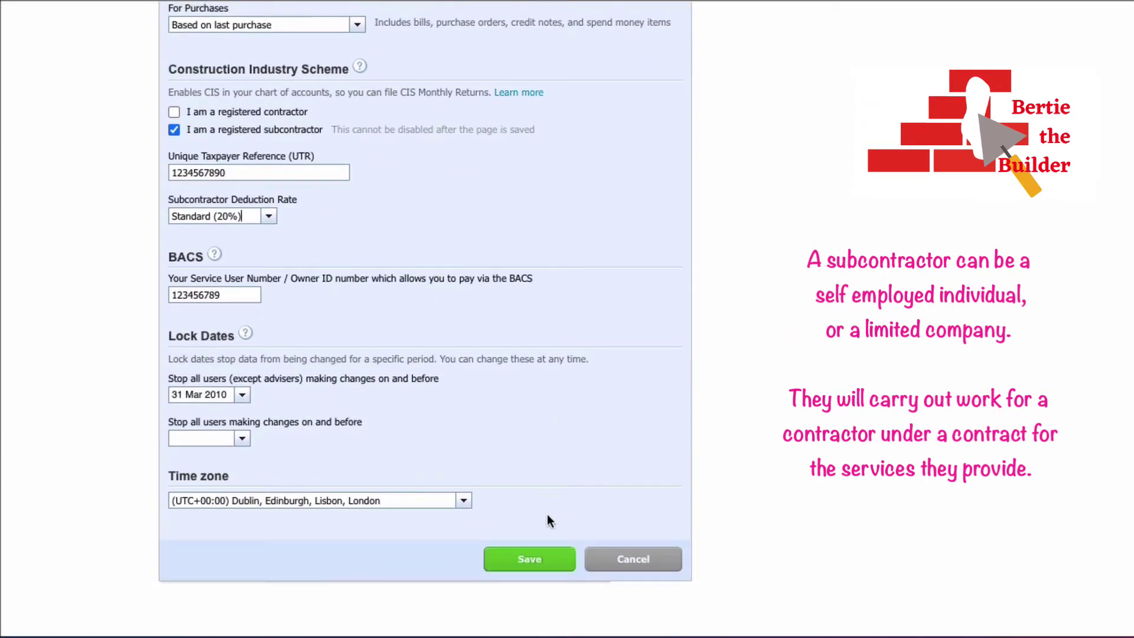
click(525, 560)
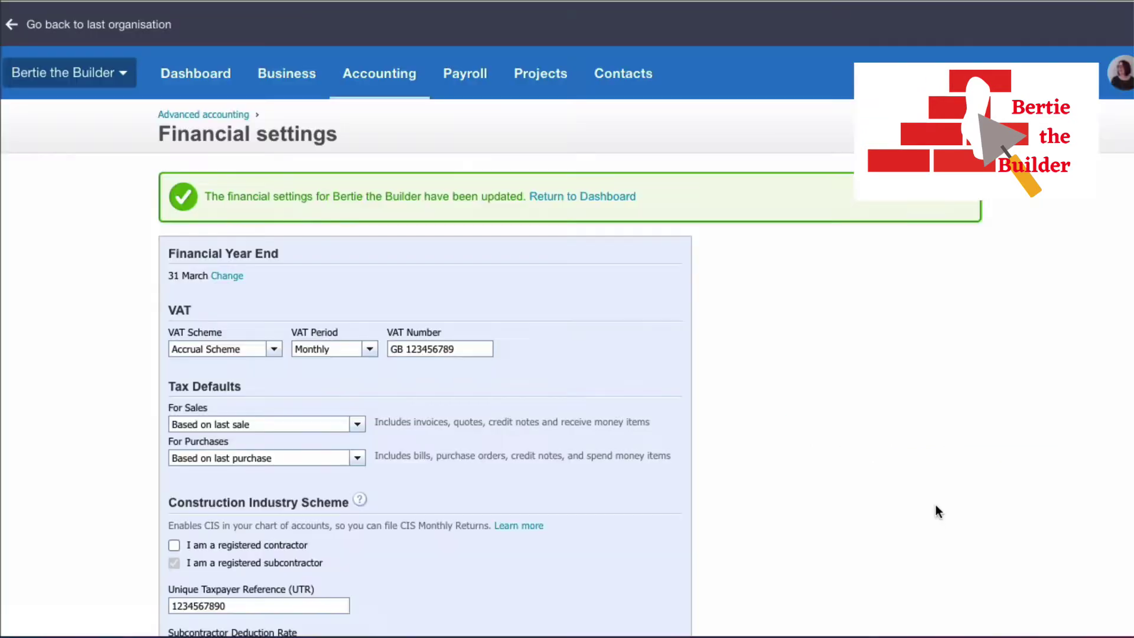
- Open the Chart of accounts and view the 210 CIS Labour Income account details
click(393, 82)
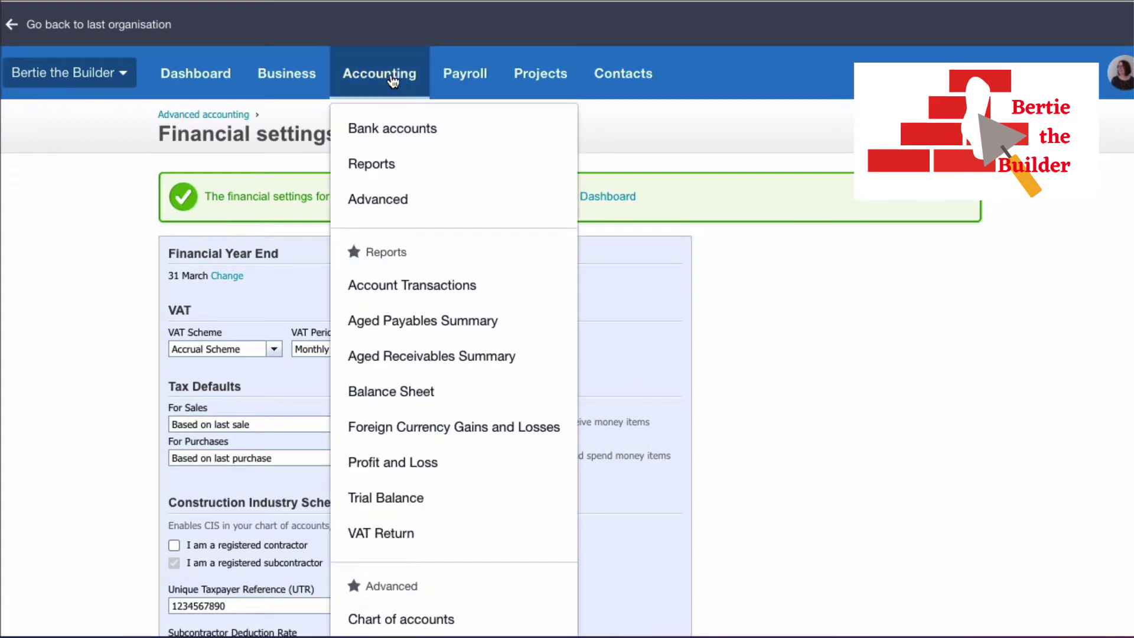
click(401, 202)
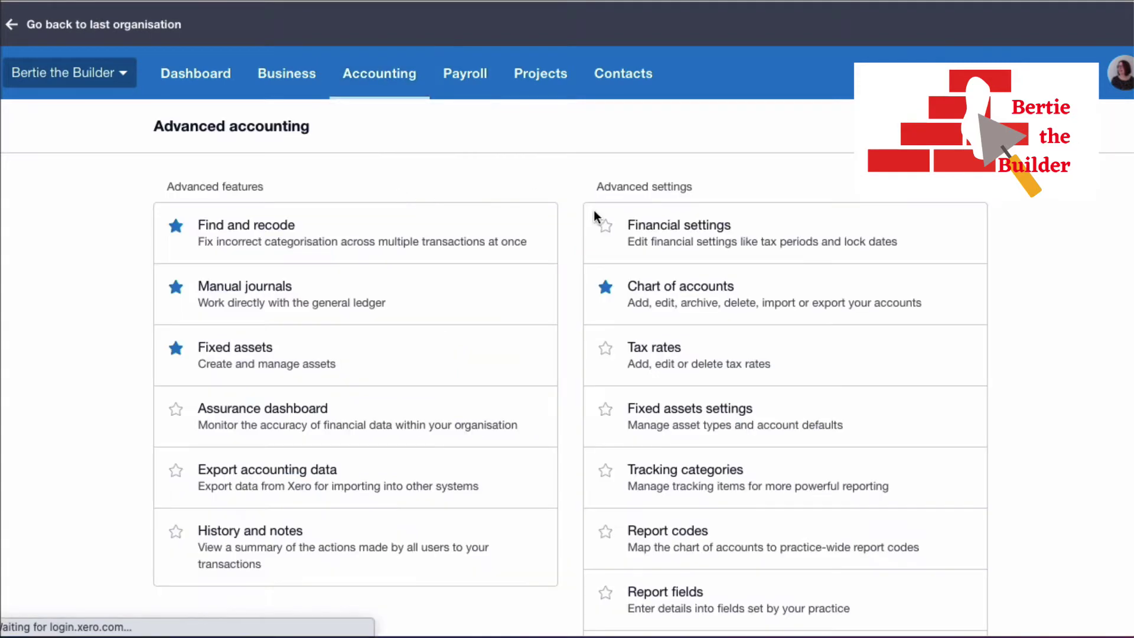
click(700, 290)
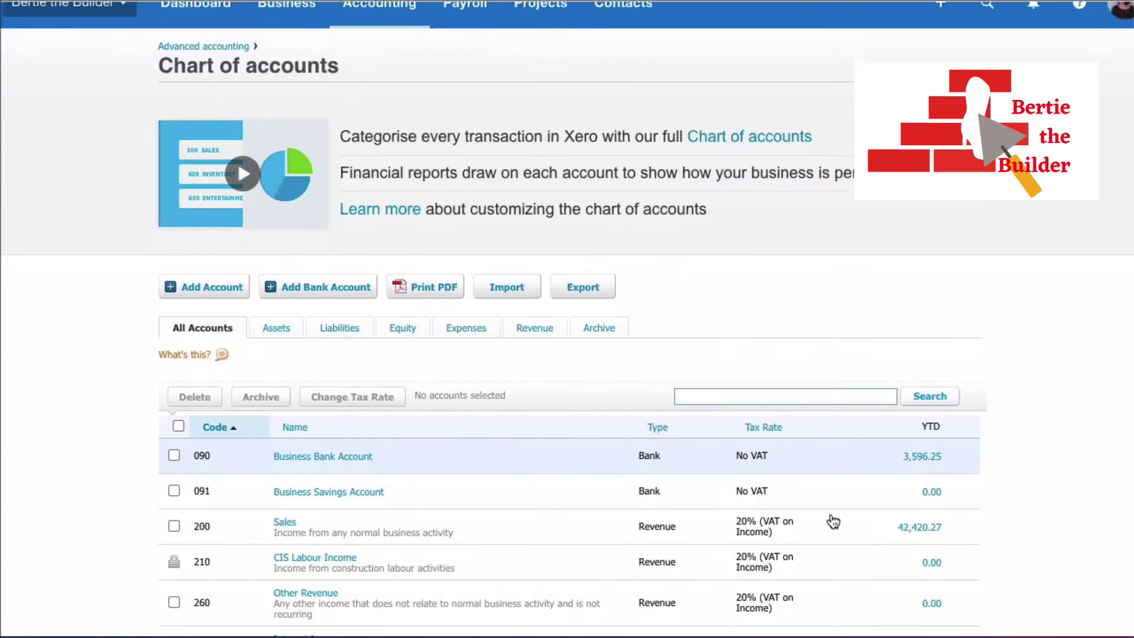
scroll(833, 521, down, 2)
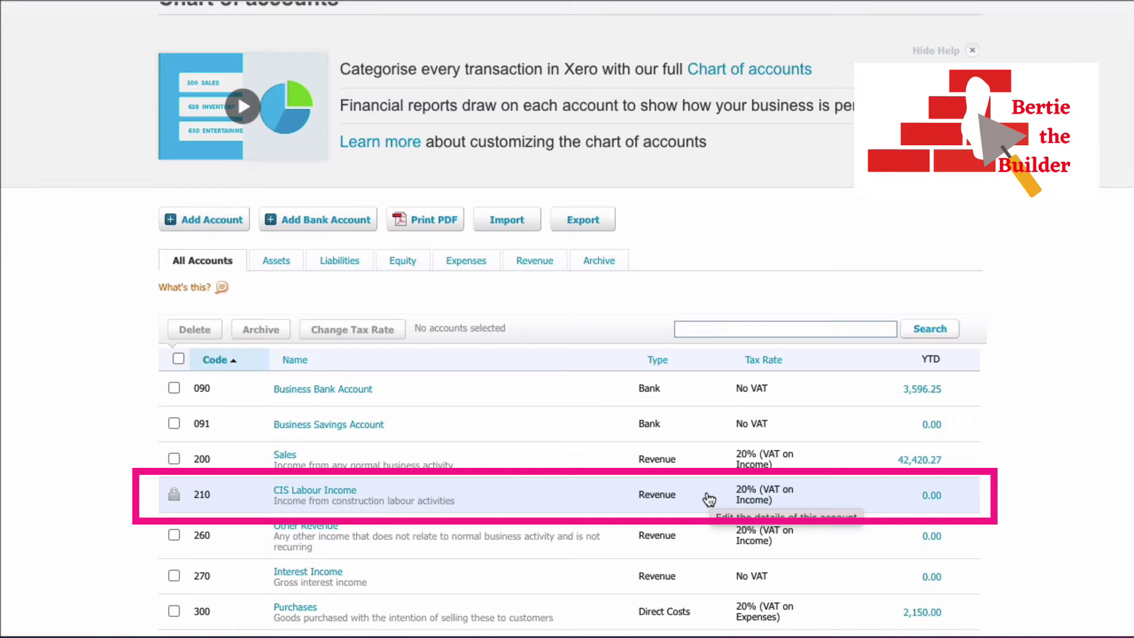
click(976, 497)
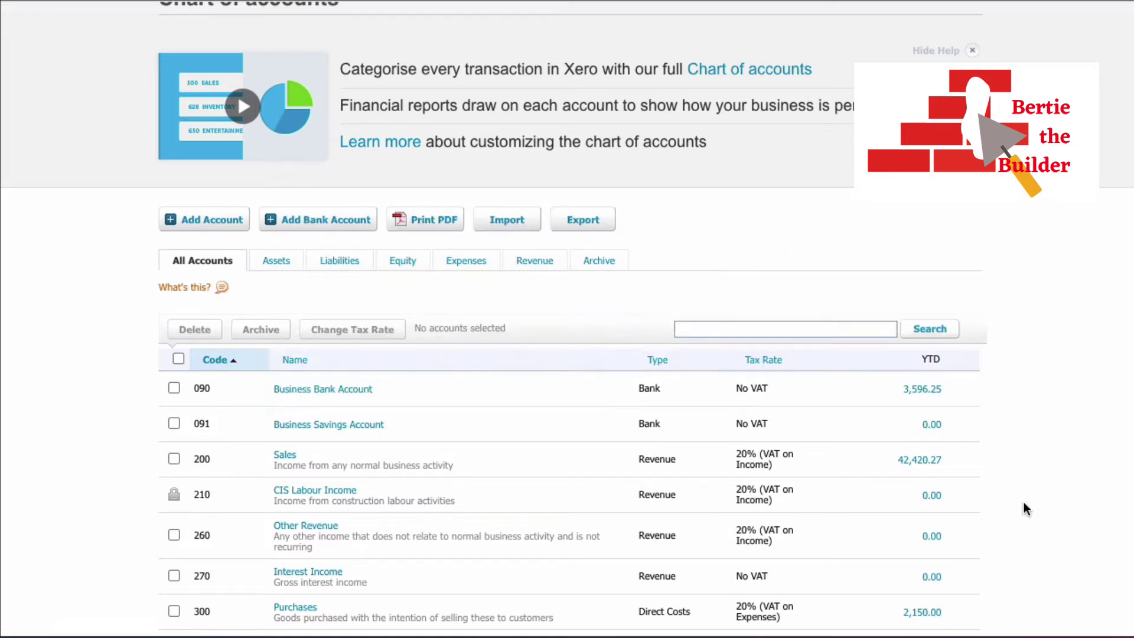
scroll(1023, 503, down, 1)
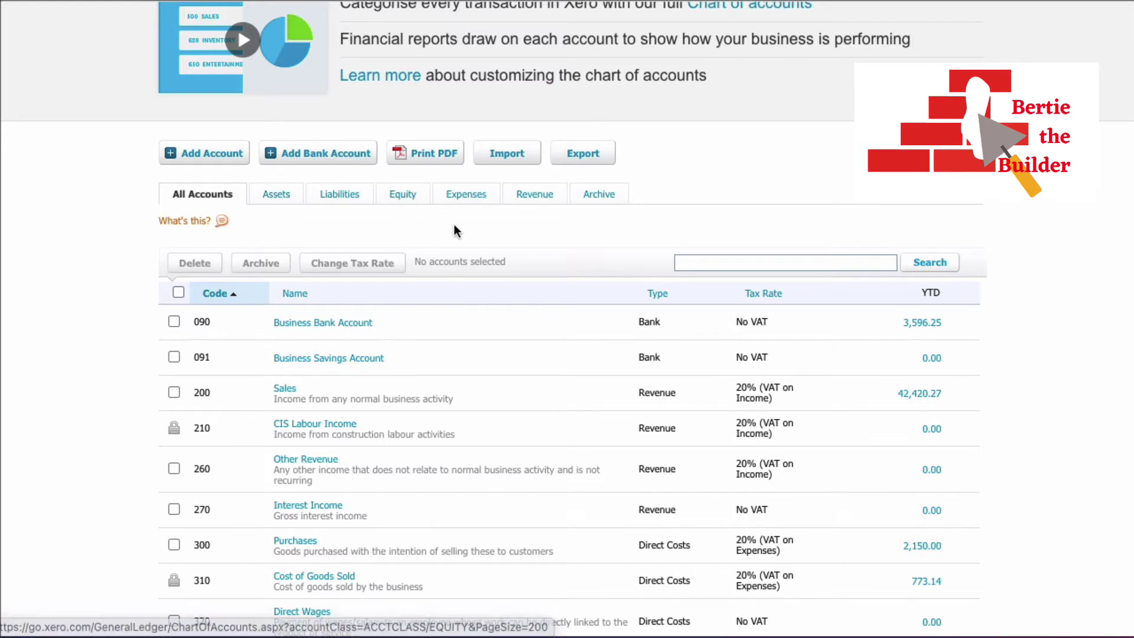
- Filter the Chart of accounts to show Revenue accounts, then Asset accounts
click(541, 199)
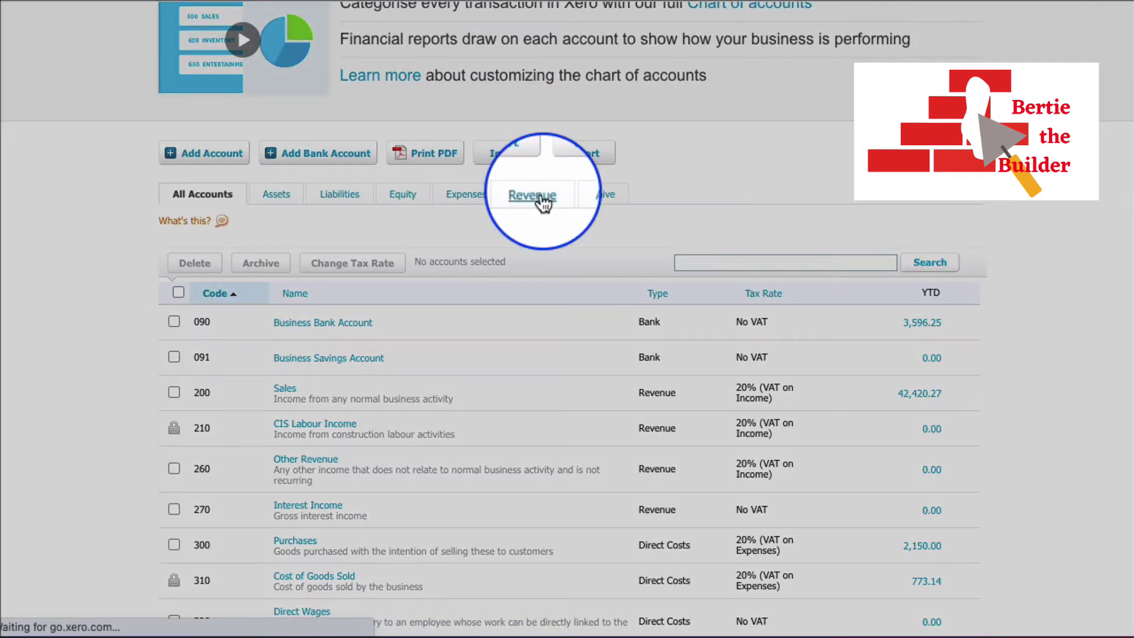
scroll(857, 297, down, 2)
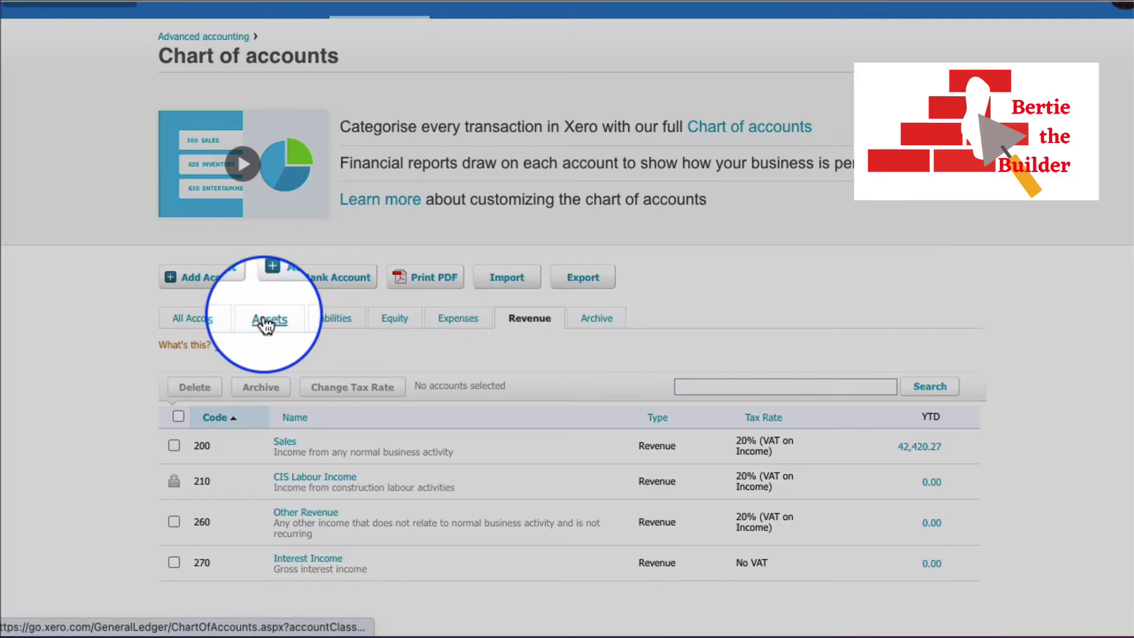
click(267, 324)
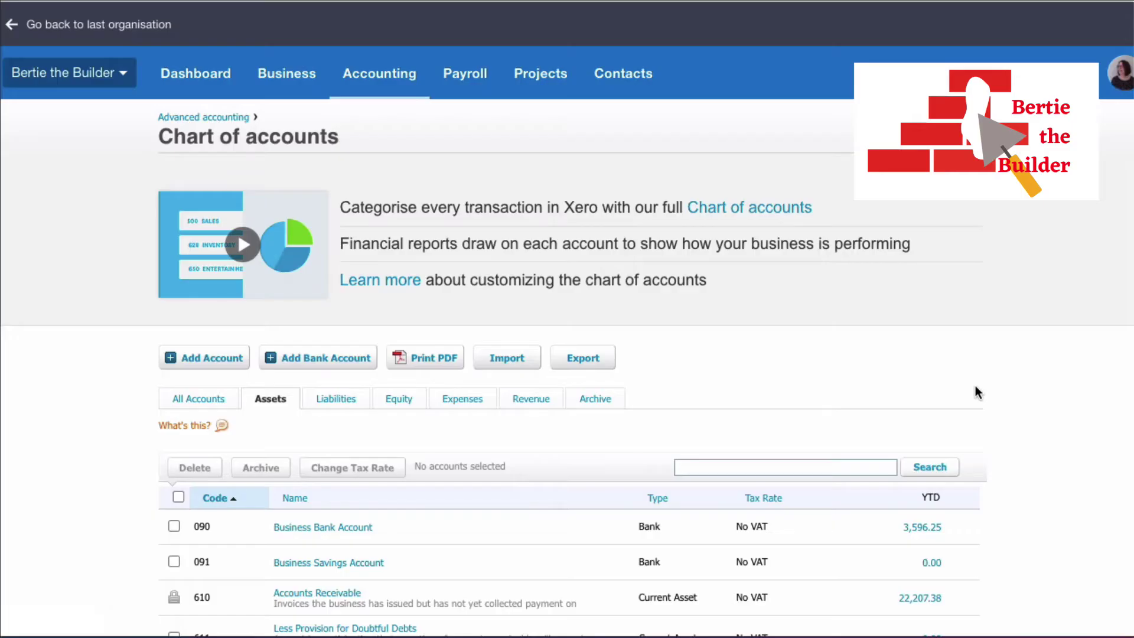
scroll(976, 385, down, 3)
scroll(976, 388, down, 2)
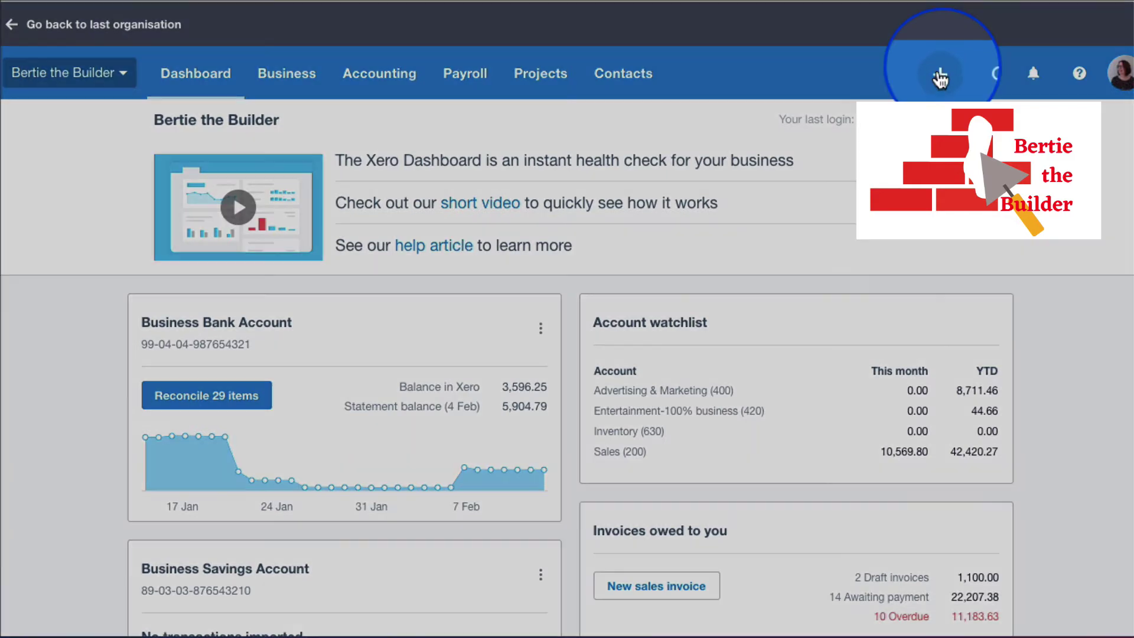
- Start a new sales invoice for the new contact Happy Homebuilders
click(940, 75)
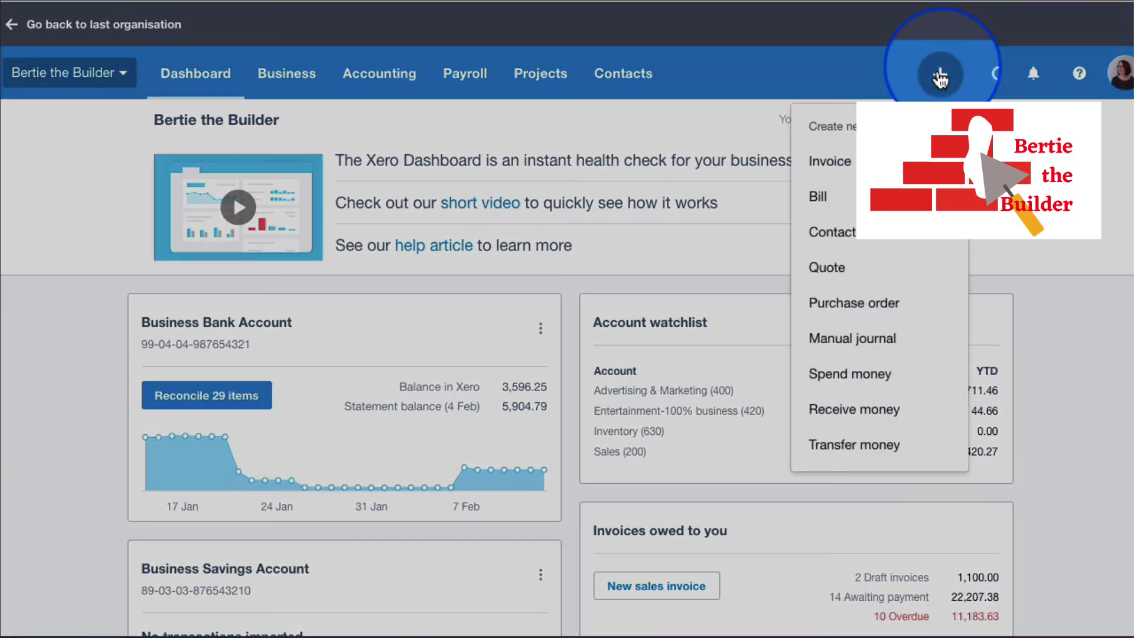
click(839, 170)
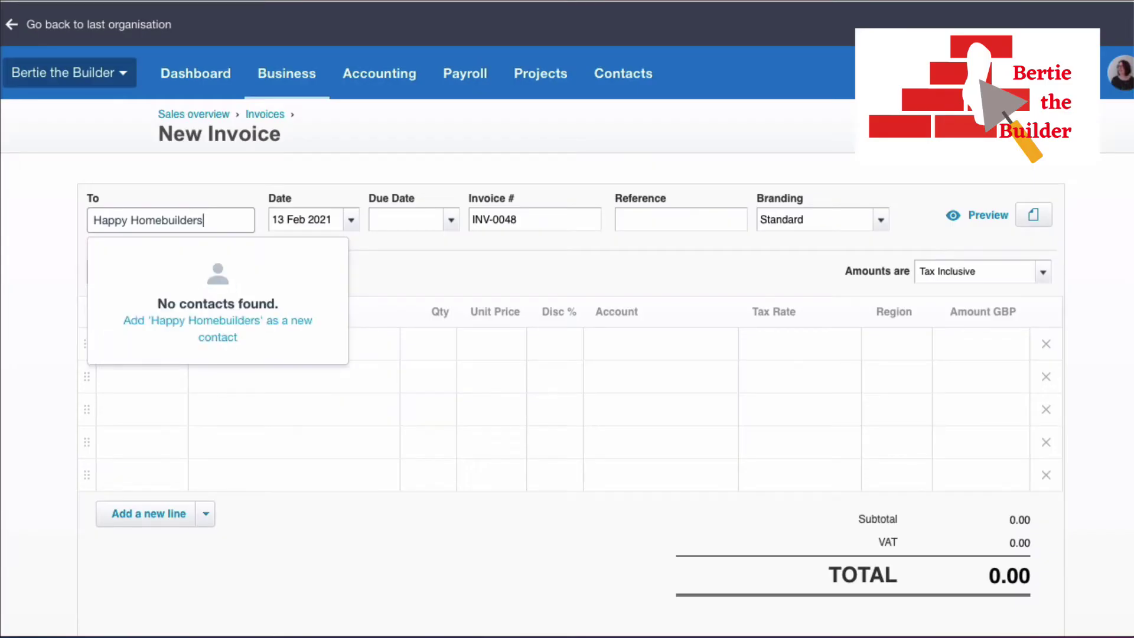
key(Tab)
key(Tab)
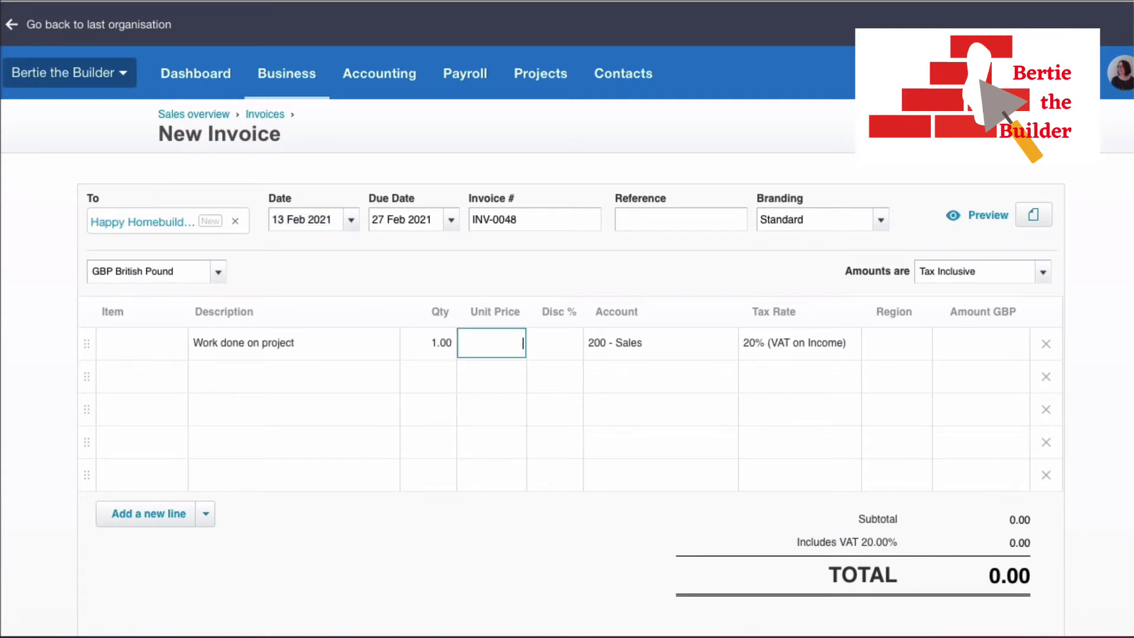
- Add a line item at 100.00 to account 210 CIS Labour Income with 20% VAT
text(100)
key(Tab)
key(Tab)
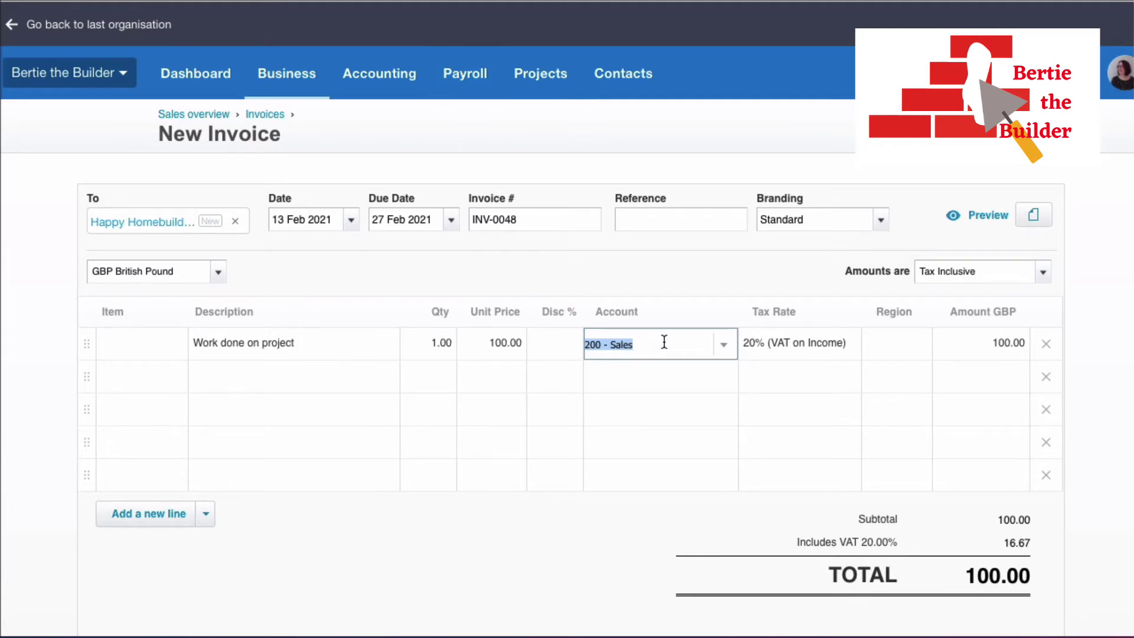
text(cis)
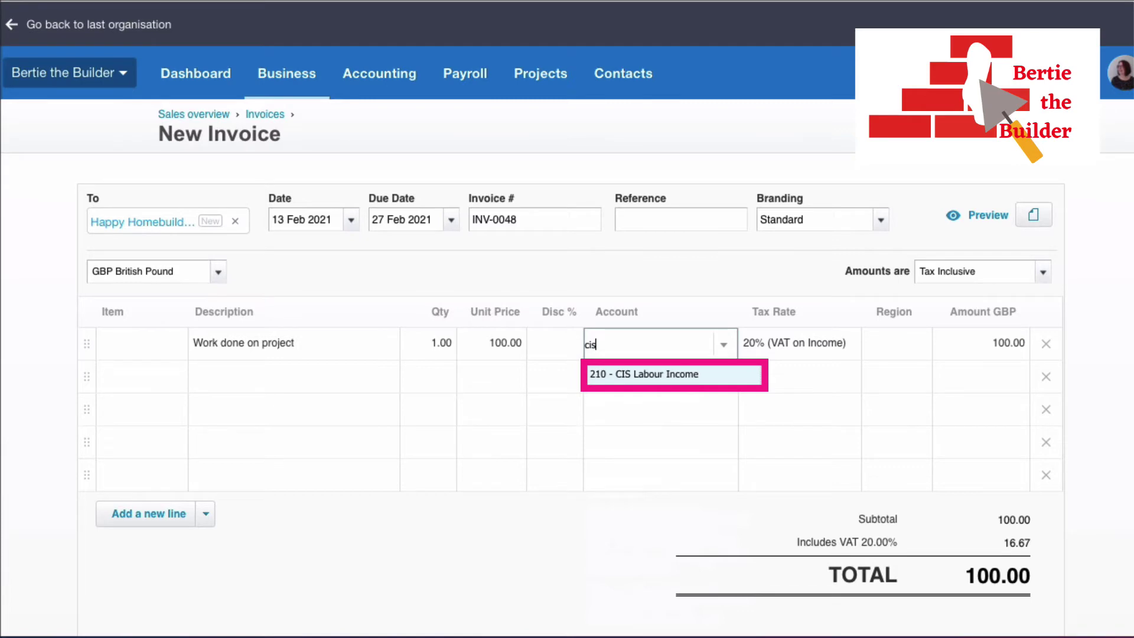
key(Tab)
scroll(823, 394, down, 2)
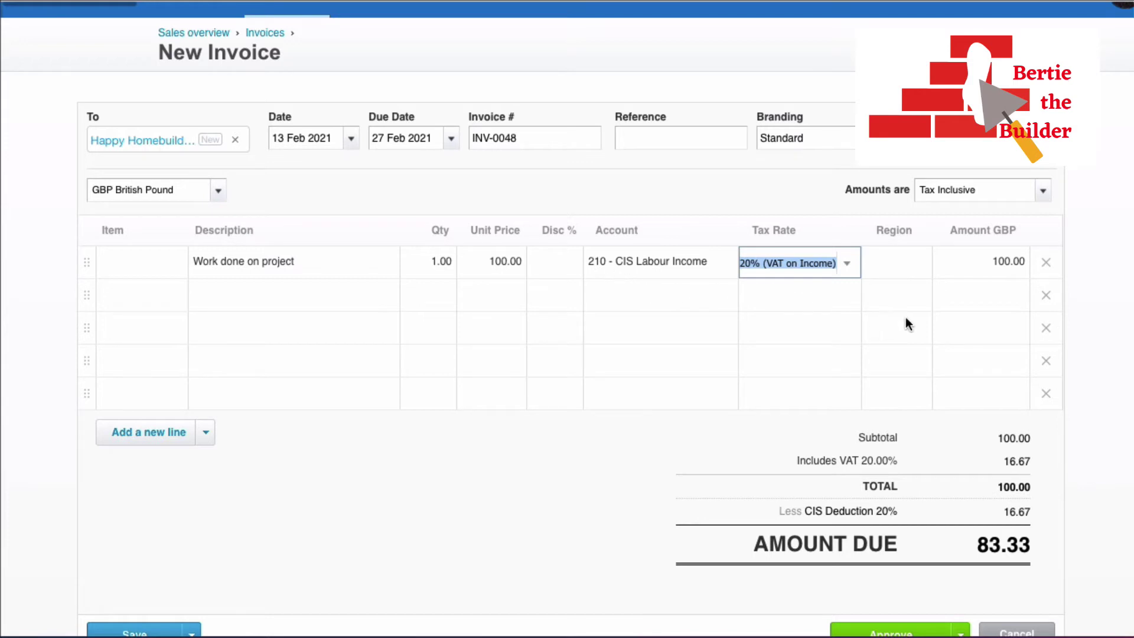
click(1082, 319)
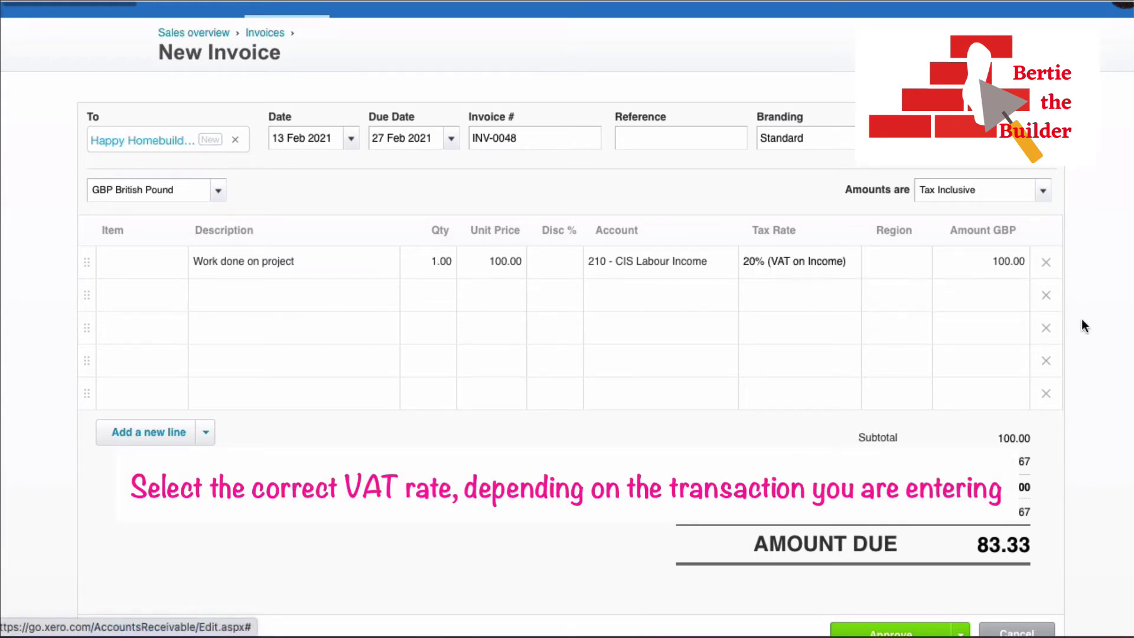
scroll(951, 398, up, 2)
- Make invoice INV-0048 amounts Tax Exclusive and approve it with 100.00 due
click(1033, 275)
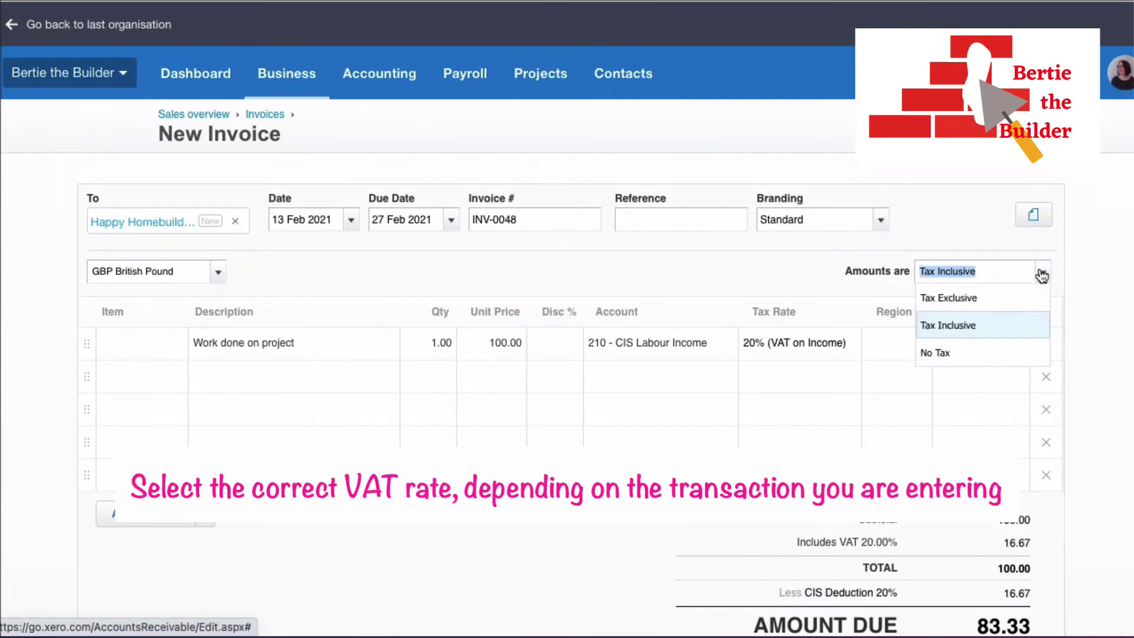
click(966, 301)
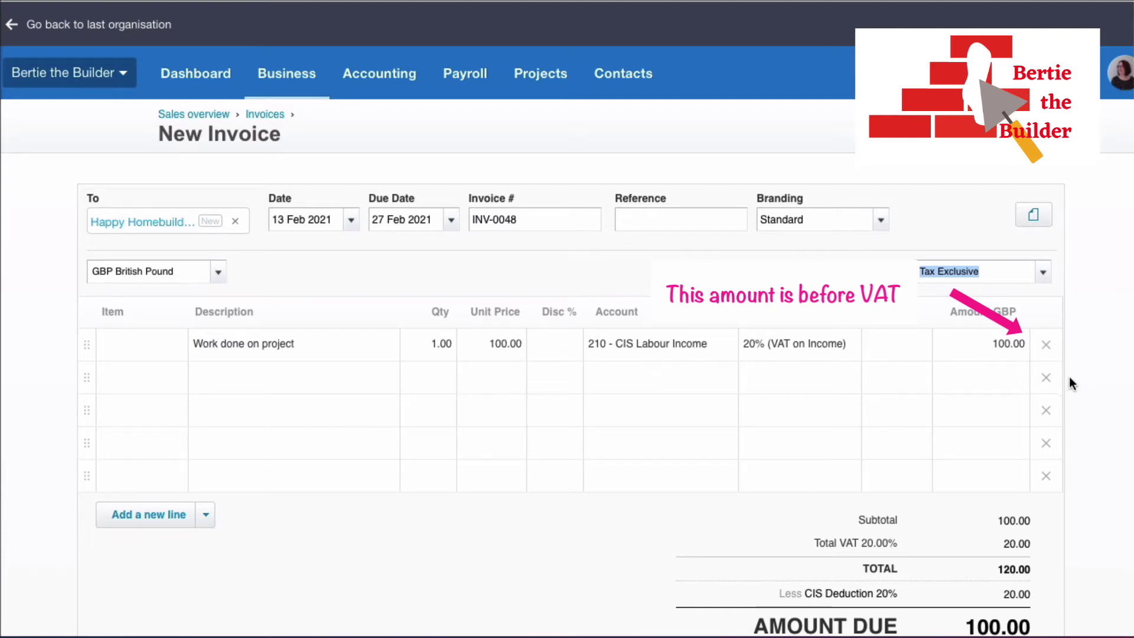
scroll(1114, 418, down, 3)
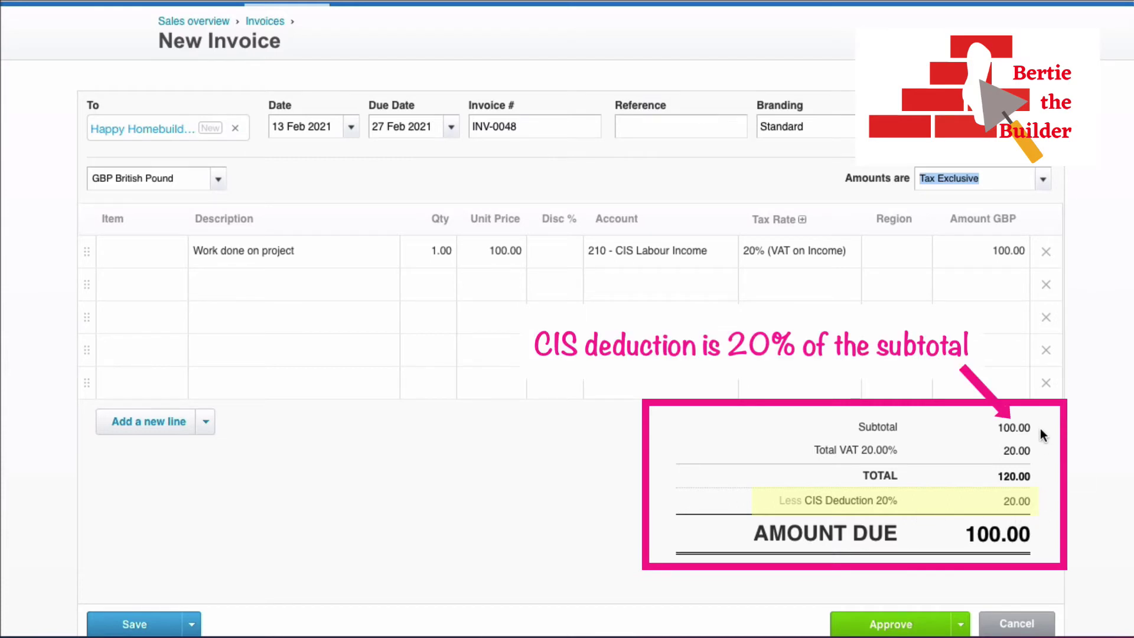
scroll(1040, 428, down, 2)
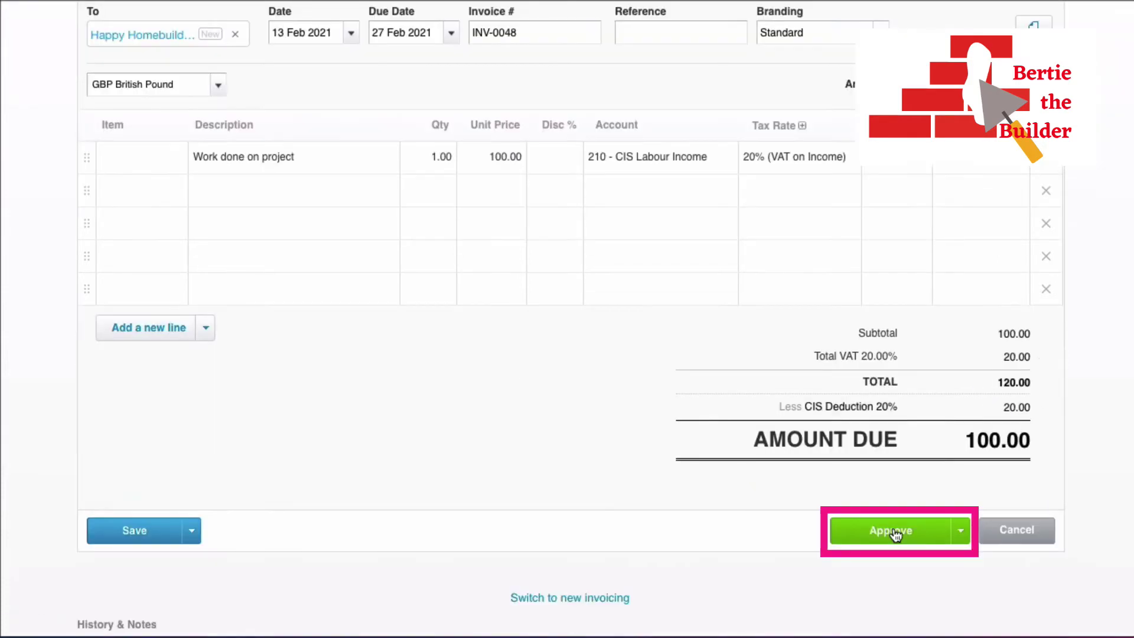
click(894, 531)
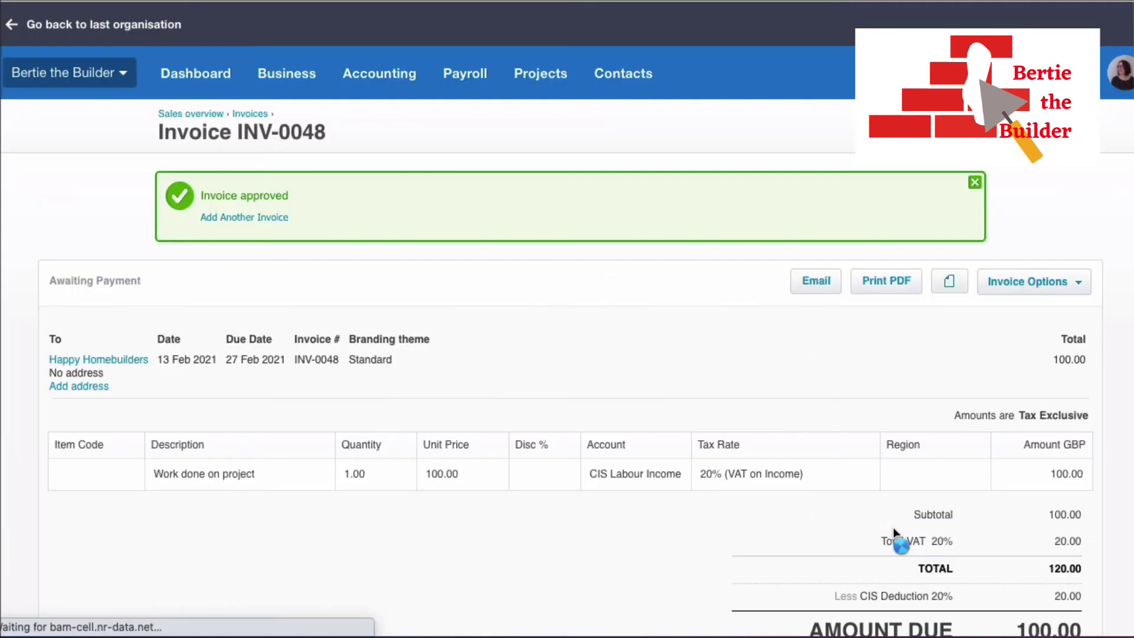
- Open the Profit and Loss report to check the 100.00 CIS Labour Income
click(372, 82)
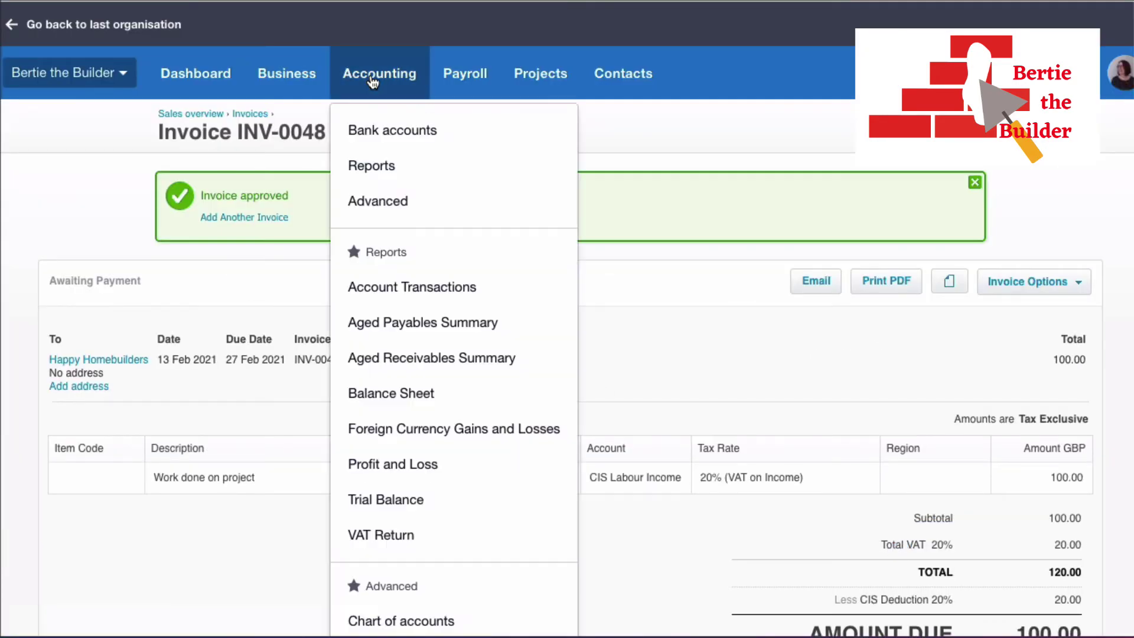
click(413, 469)
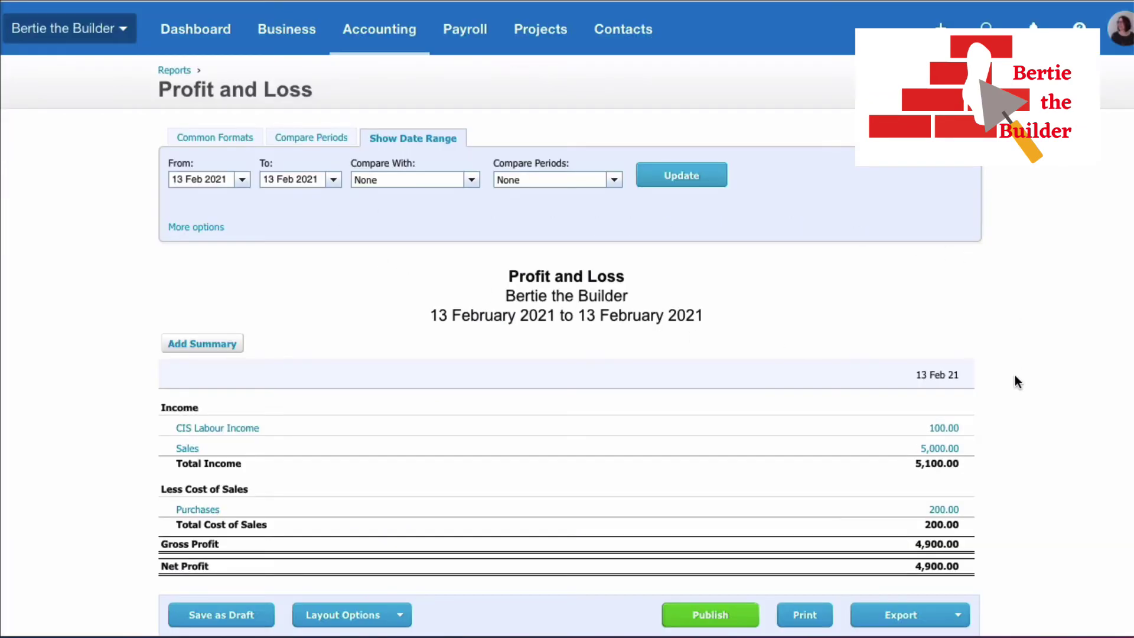
scroll(1015, 374, down, 1)
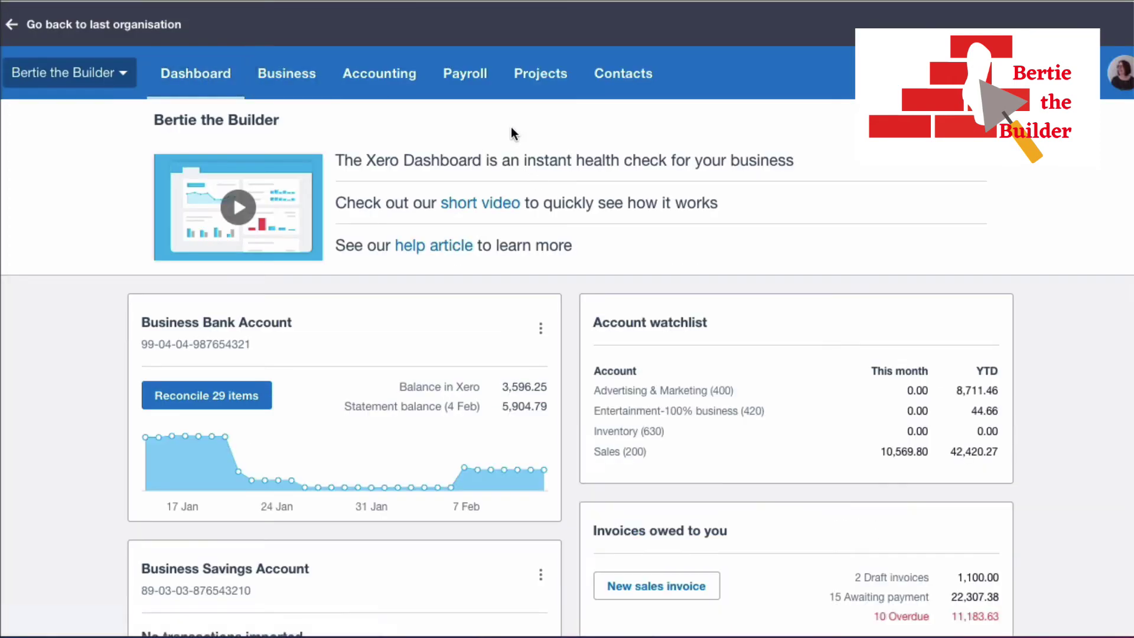
- Review the Trial Balance: 100.00 CIS Labour Income (210) and 20.00 CIS Asset (625)
click(389, 82)
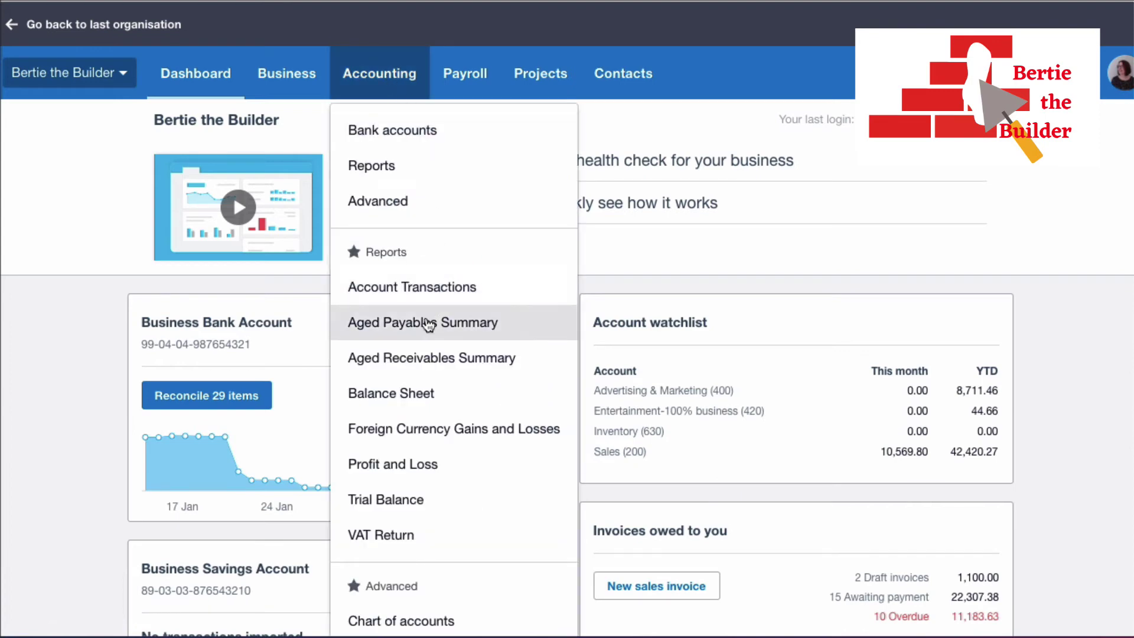
click(400, 504)
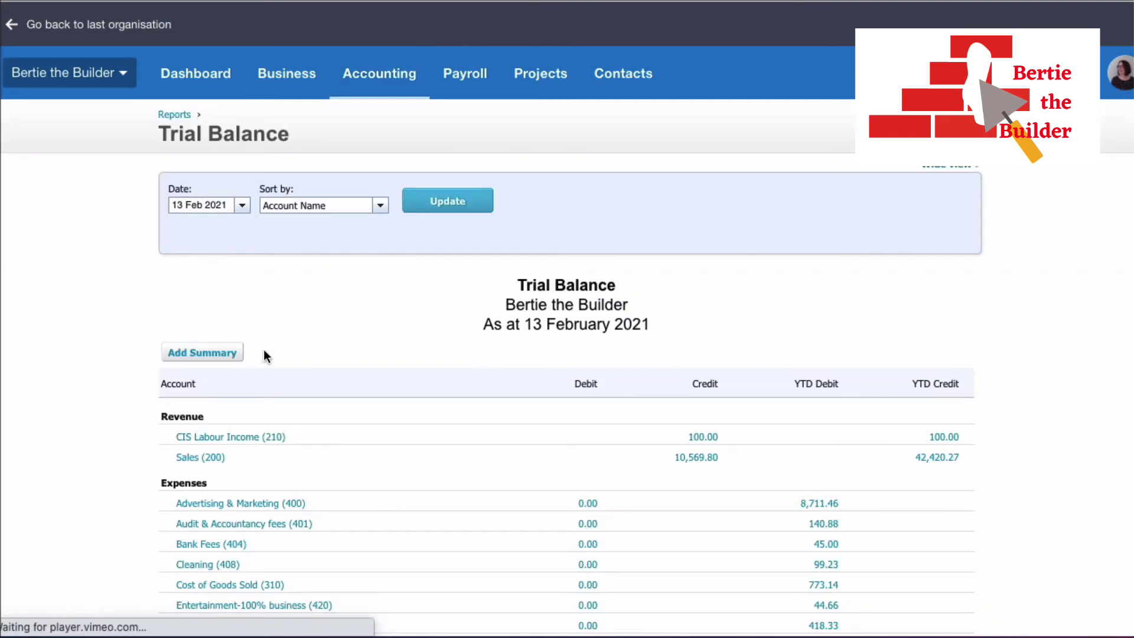
scroll(417, 289, down, 8)
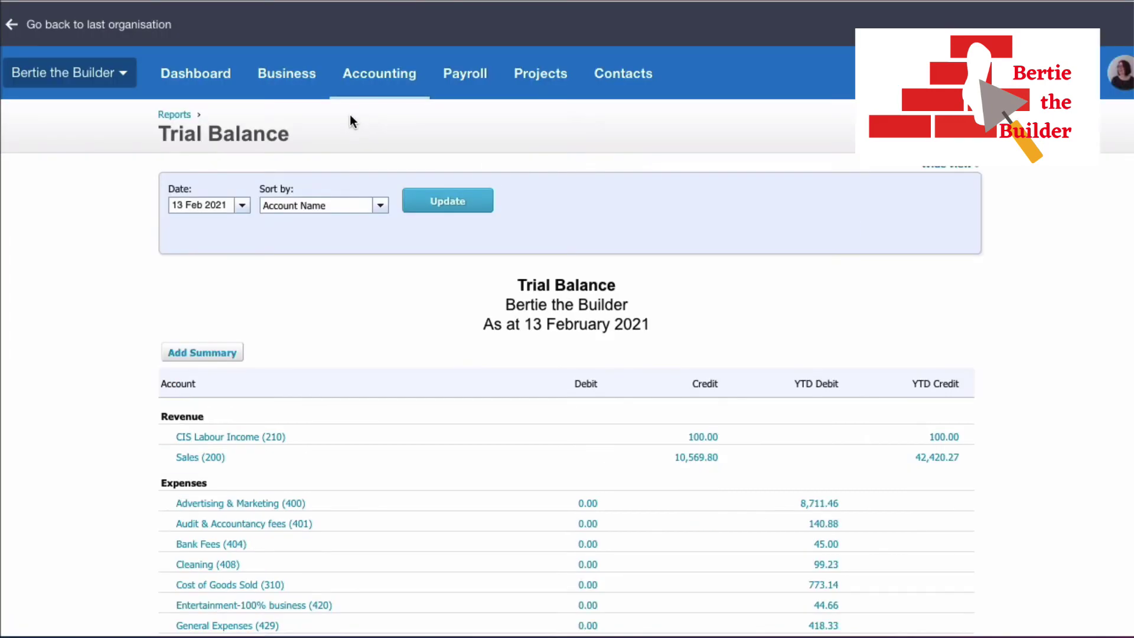
click(383, 86)
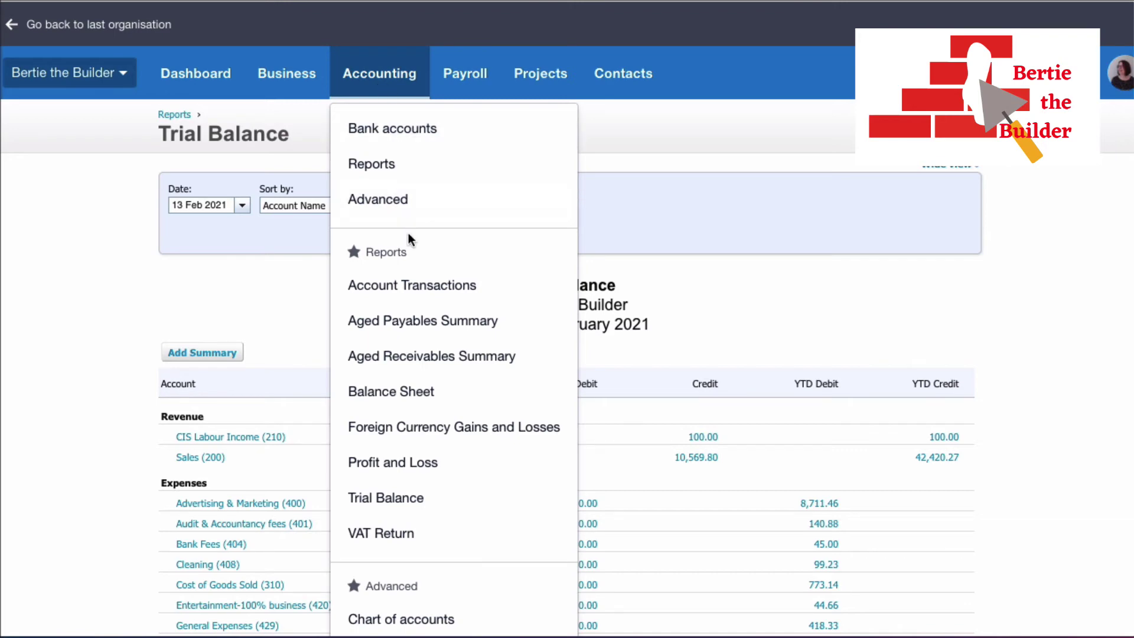
- From the Aged Receivables Summary, open Happy Homebuilders' 100.00 invoice INV-0048
click(435, 358)
scroll(701, 276, down, 2)
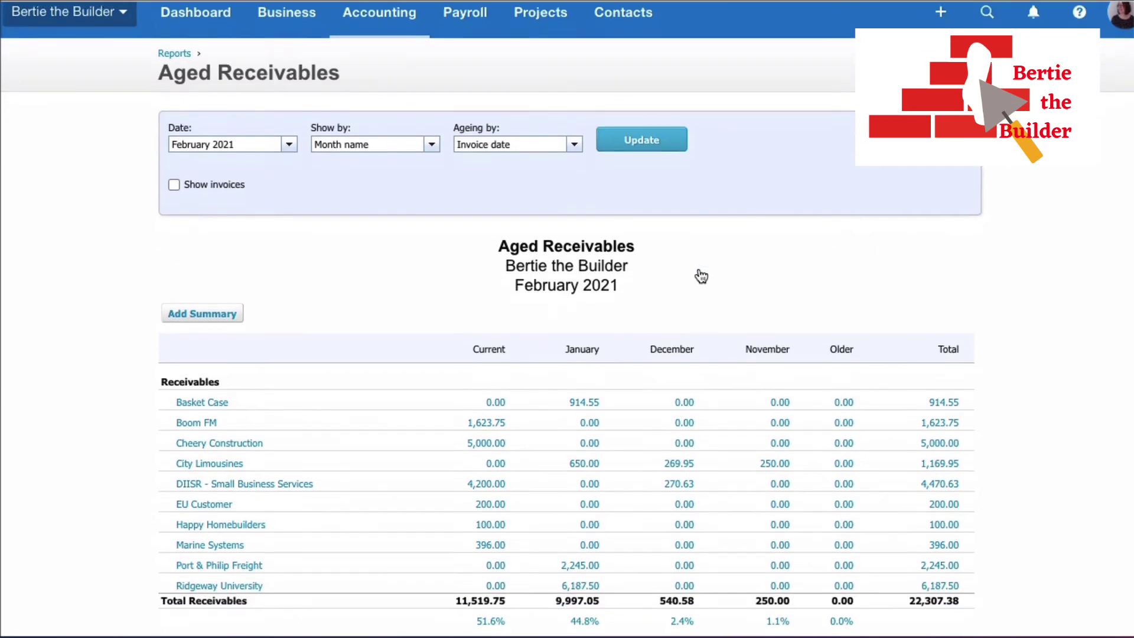
scroll(701, 276, down, 2)
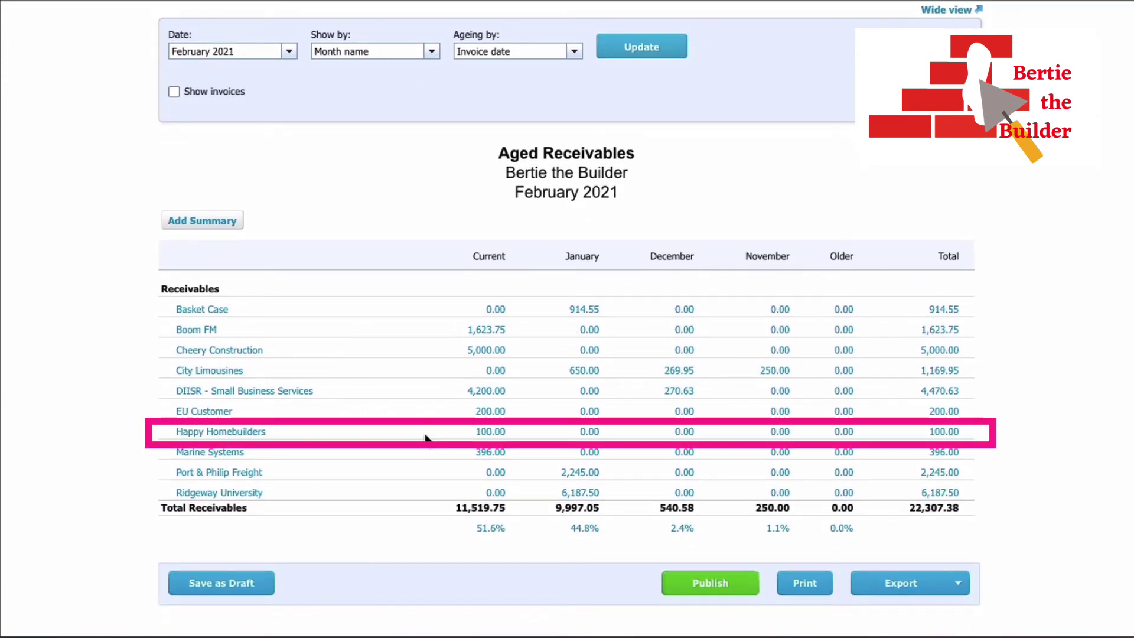
click(489, 434)
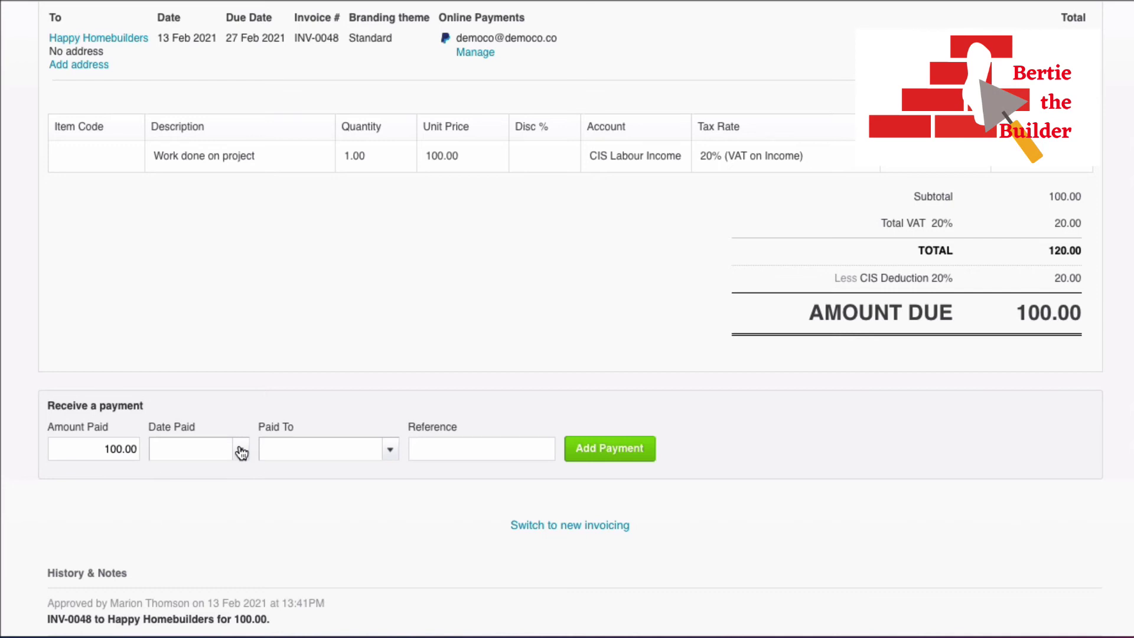
- Record a 100.00 payment dated 13 Feb 2021 into 090 Business Bank Account
click(241, 452)
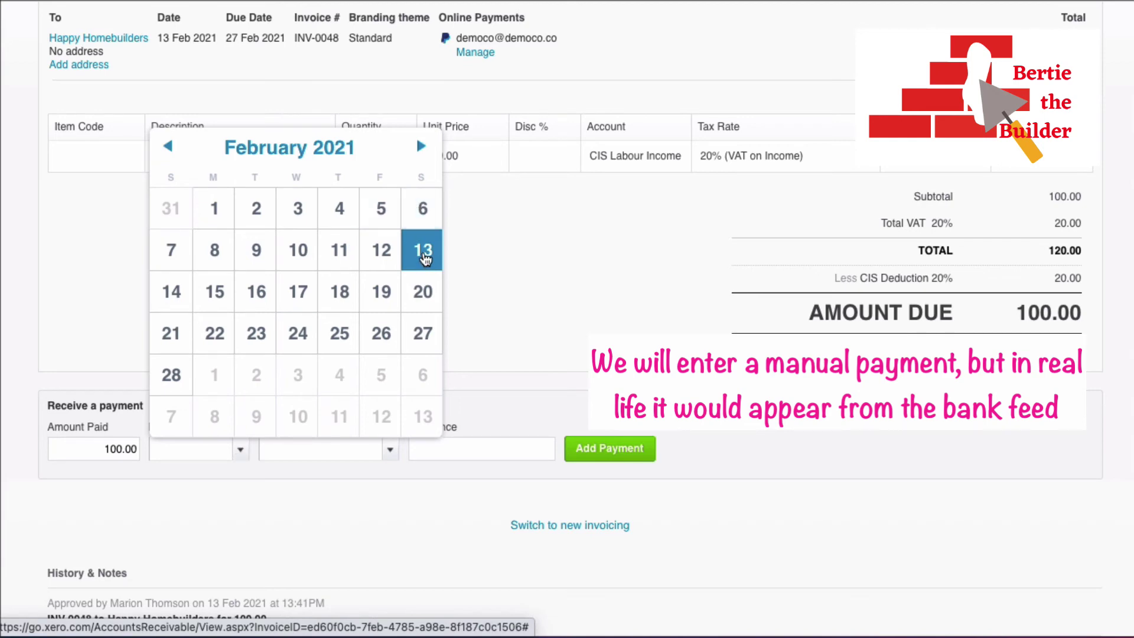
click(423, 255)
click(390, 451)
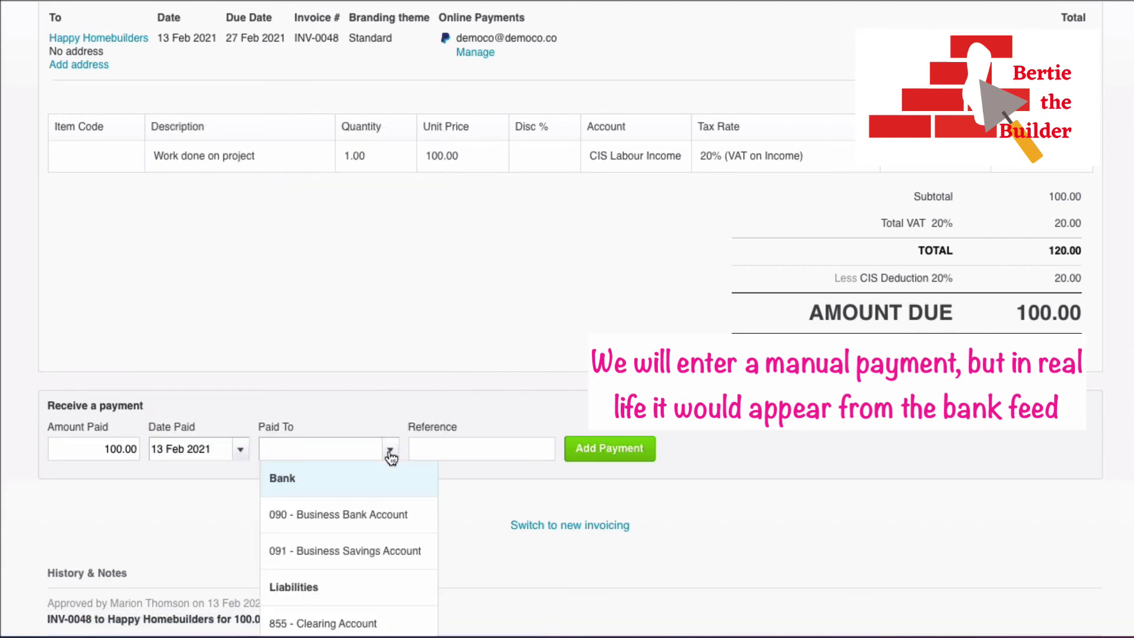
click(377, 513)
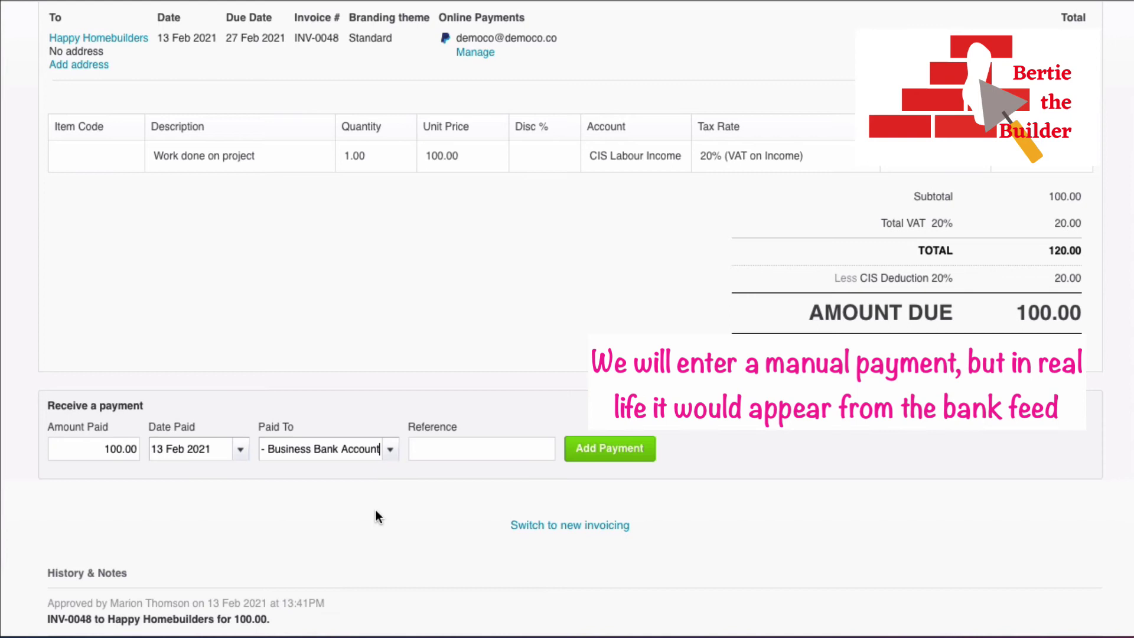
click(625, 452)
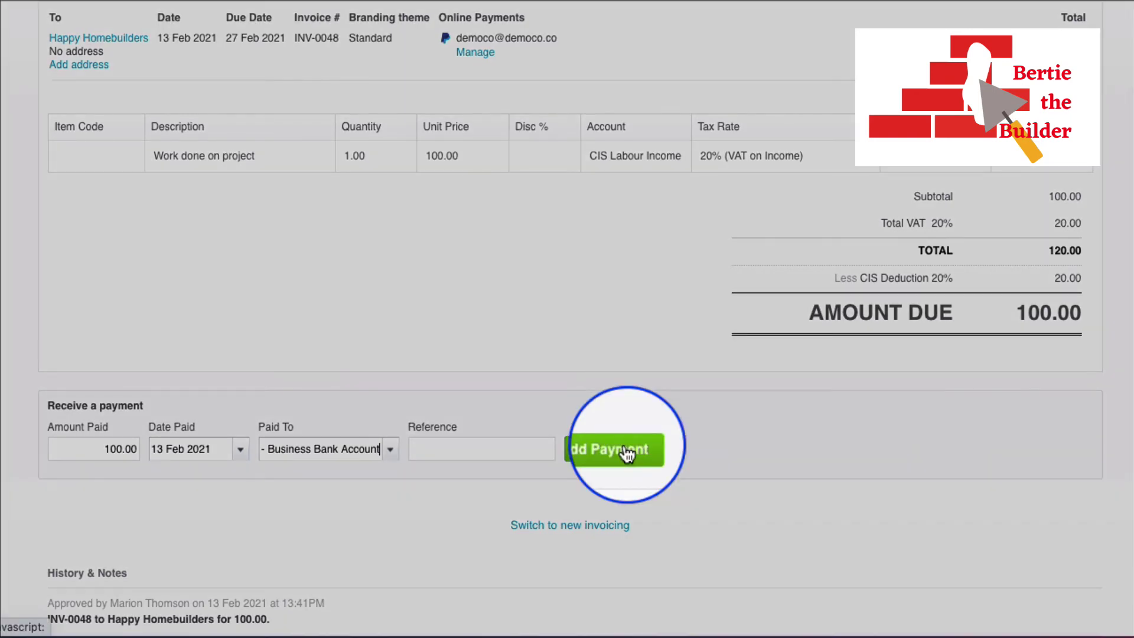
click(345, 77)
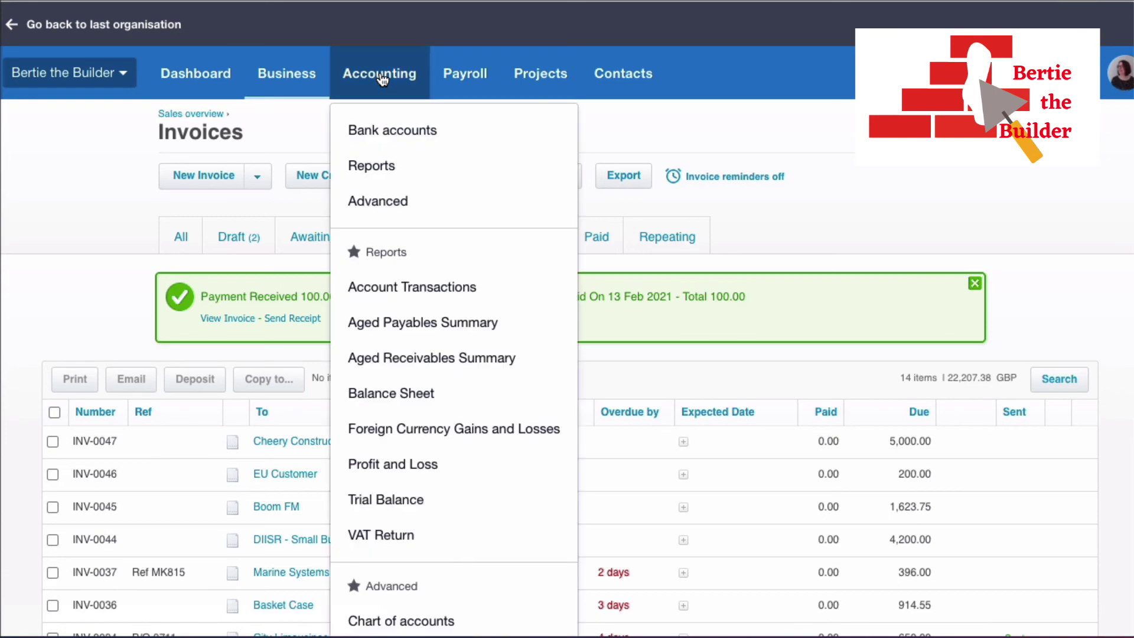
- Search reports for 'cis' and open the CIS Subcontractor (CIS Suffered) report
click(372, 167)
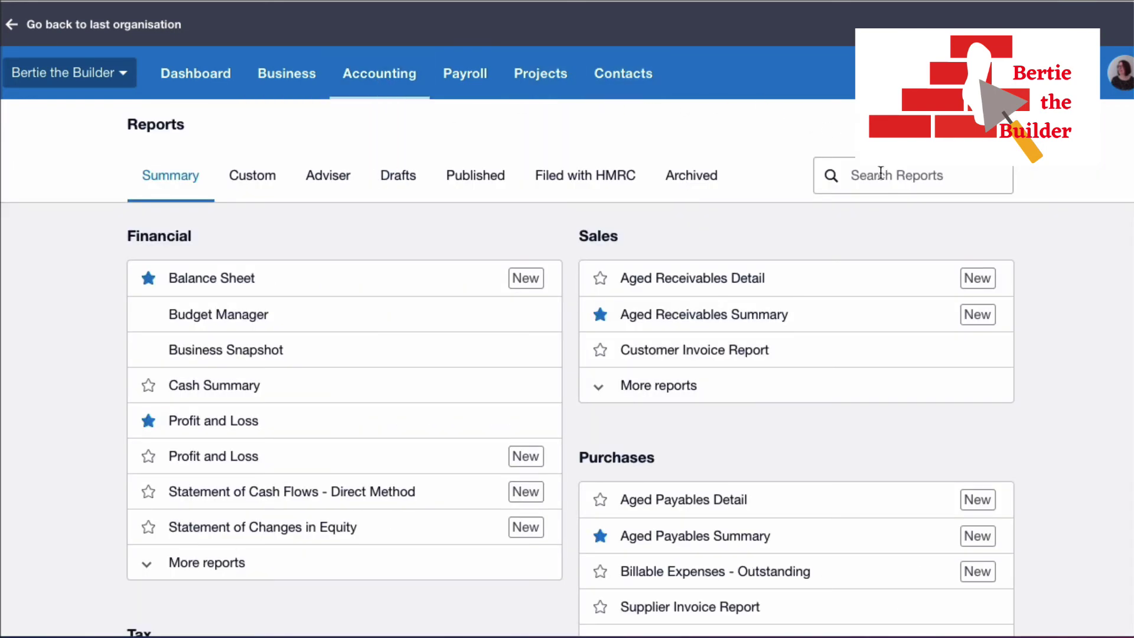
click(869, 177)
text(cis)
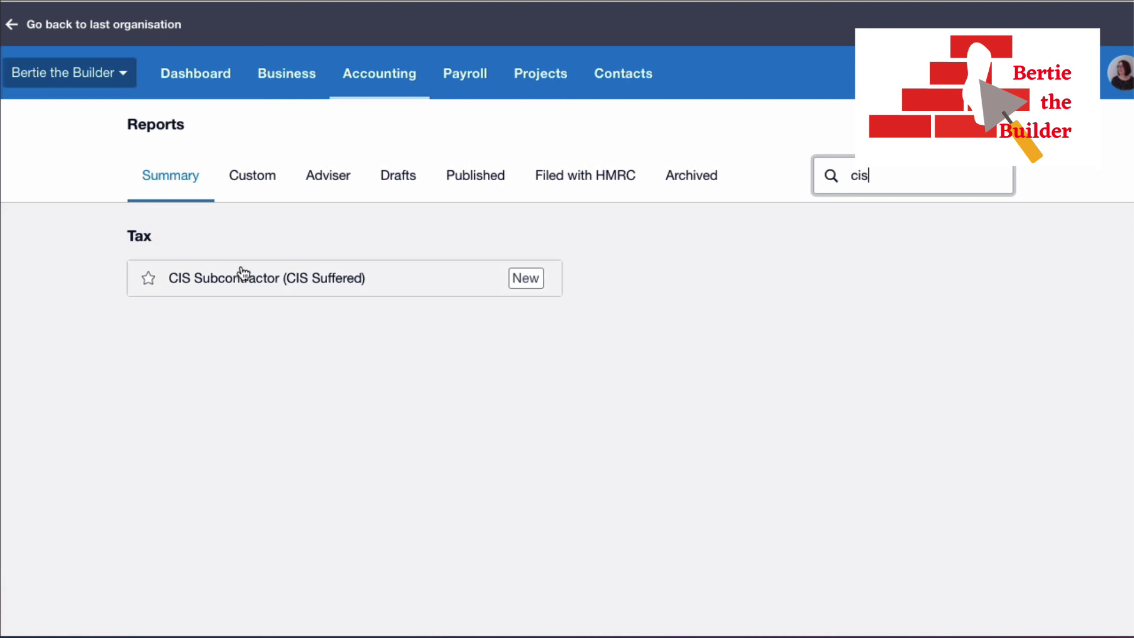
click(263, 284)
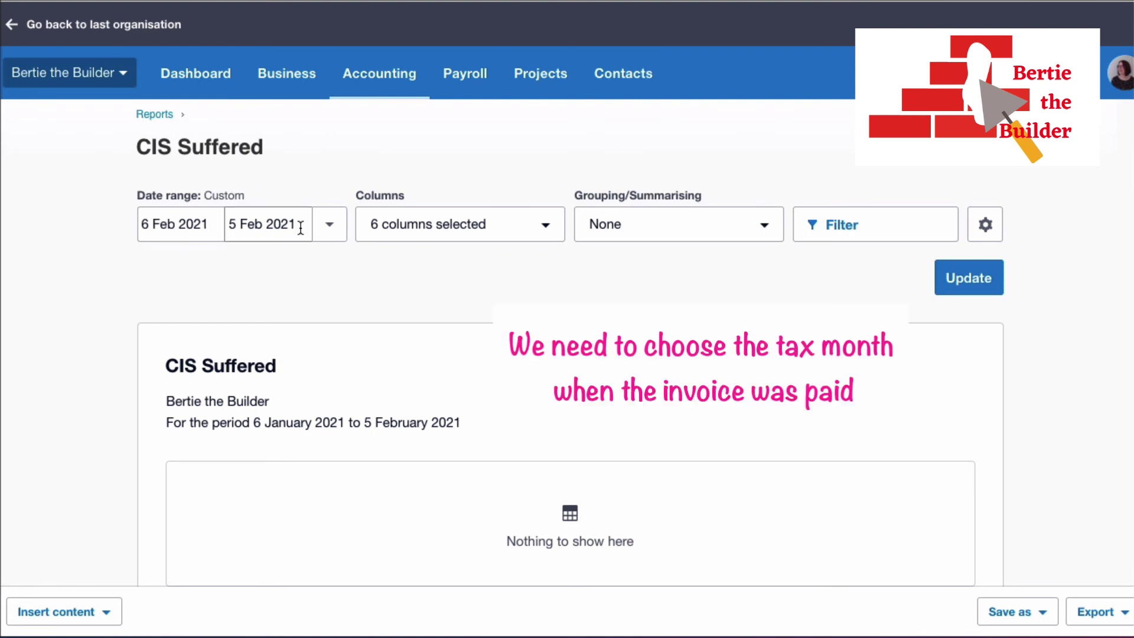
- Set the report period to 6 Feb–5 Mar 2021 and update it
click(304, 224)
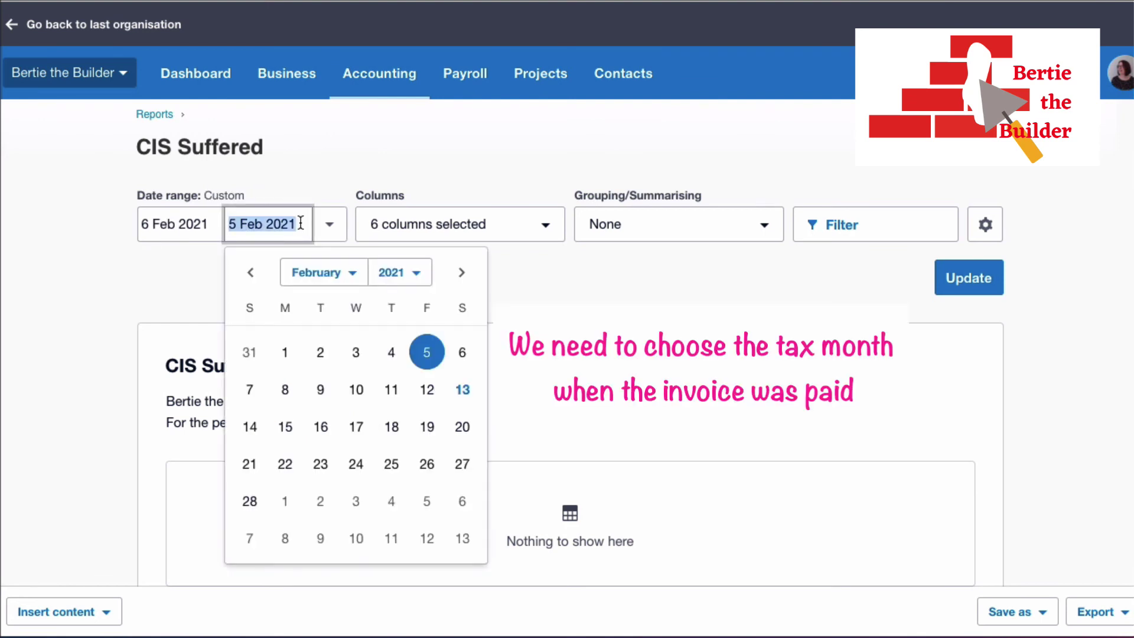
click(462, 273)
click(428, 354)
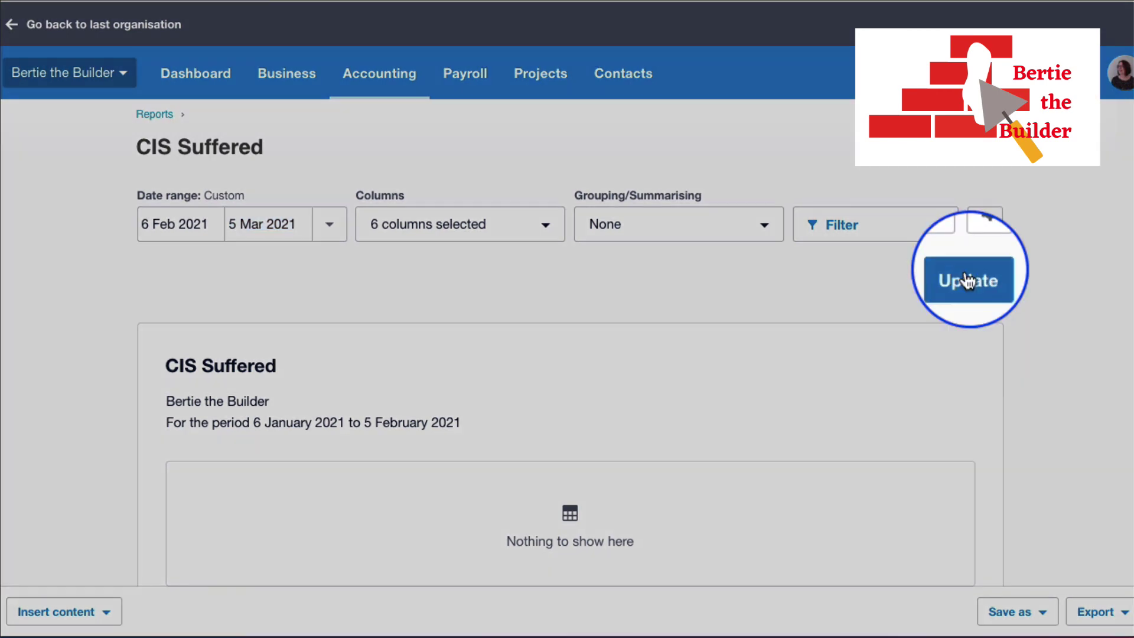
click(966, 280)
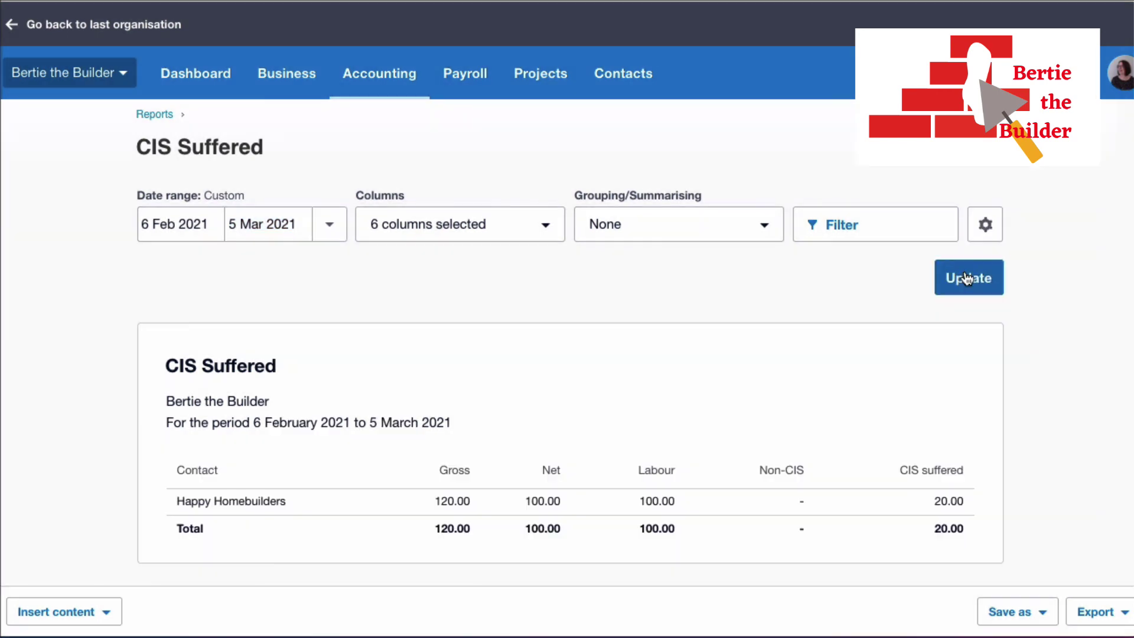